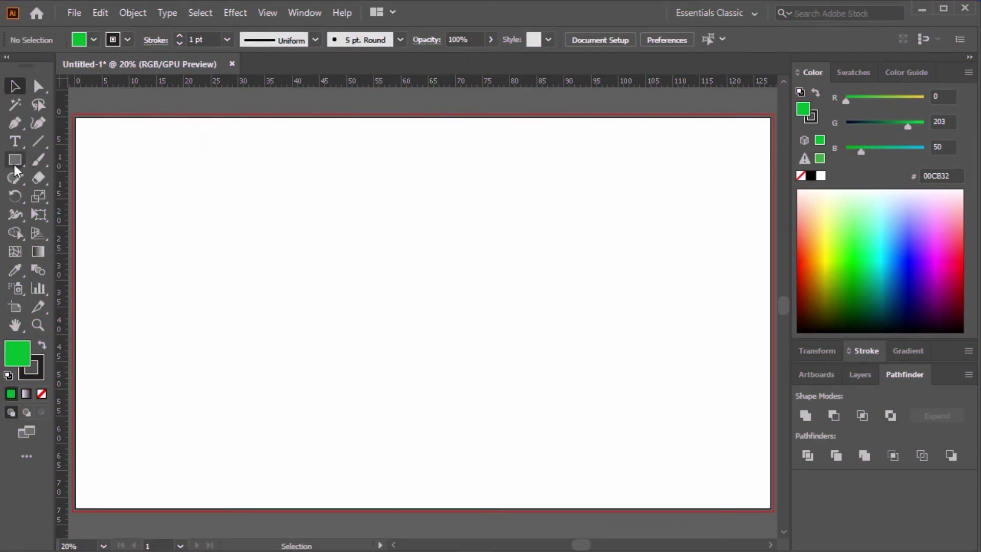
# Draw a large green circle near the centre of the blank artboard with the Ellipse Tool.
pyautogui.moveTo(14, 163); pyautogui.dragTo(67, 195)
pyautogui.moveTo(319, 186); pyautogui.dragTo(522, 396)
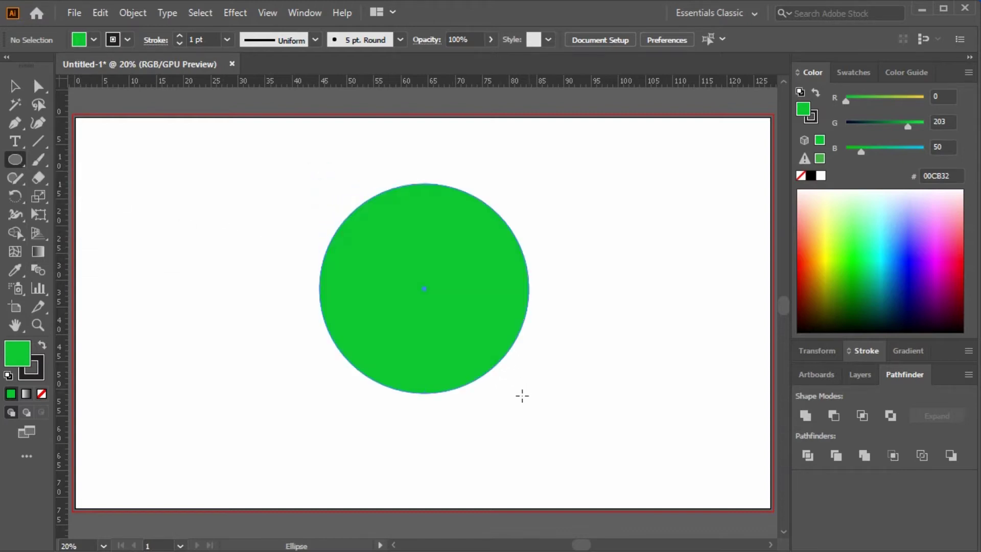
pyautogui.click(15, 86)
# Remove the green circle's outline stroke and place a duplicate slightly above it.
pyautogui.click(247, 284)
pyautogui.click(457, 319)
pyautogui.press('x')
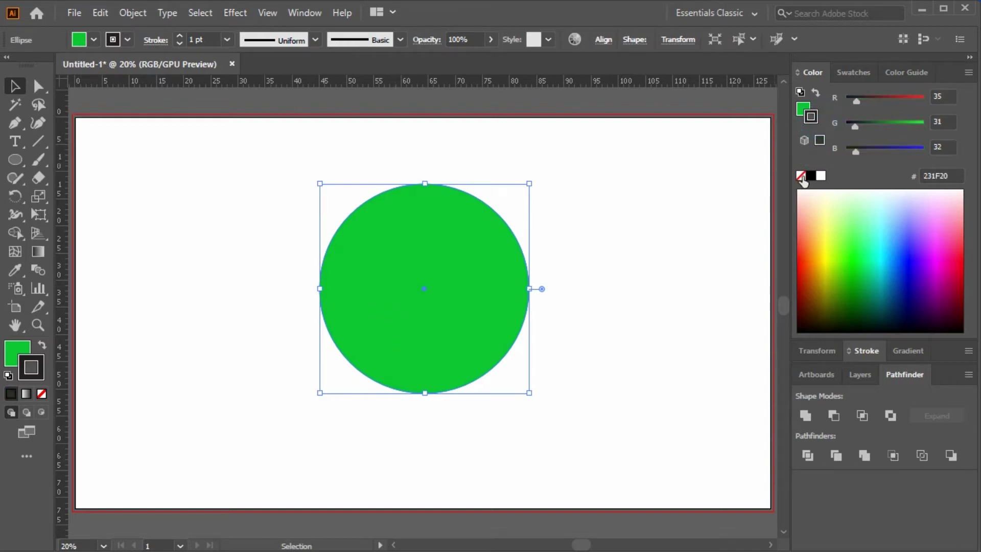
pyautogui.click(800, 176)
pyautogui.click(663, 239)
pyautogui.click(488, 273)
pyautogui.press('a')
pyautogui.press('v')
pyautogui.moveTo(492, 317); pyautogui.dragTo(493, 281)
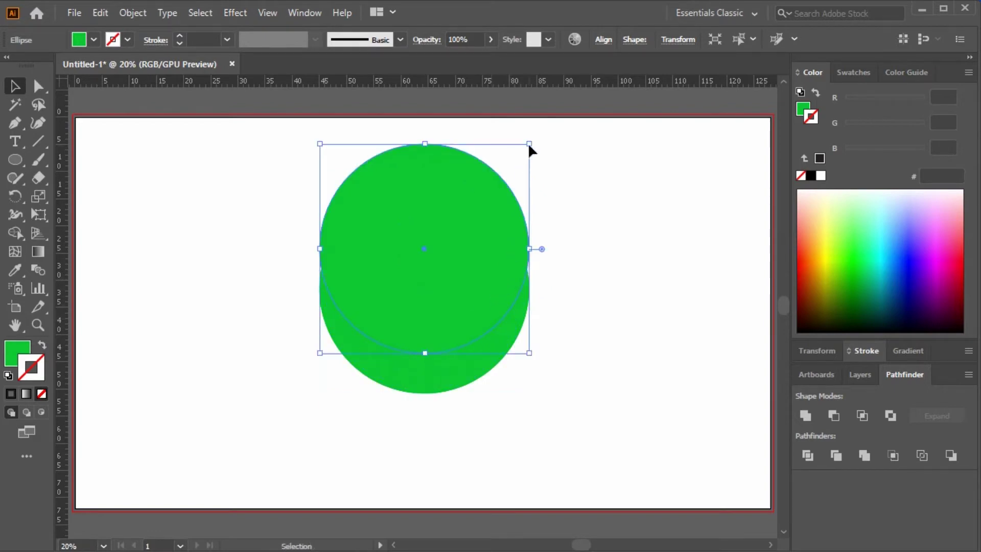
# Fill the upper copy white and shrink it about its centre.
pyautogui.press('i')
pyautogui.click(551, 164)
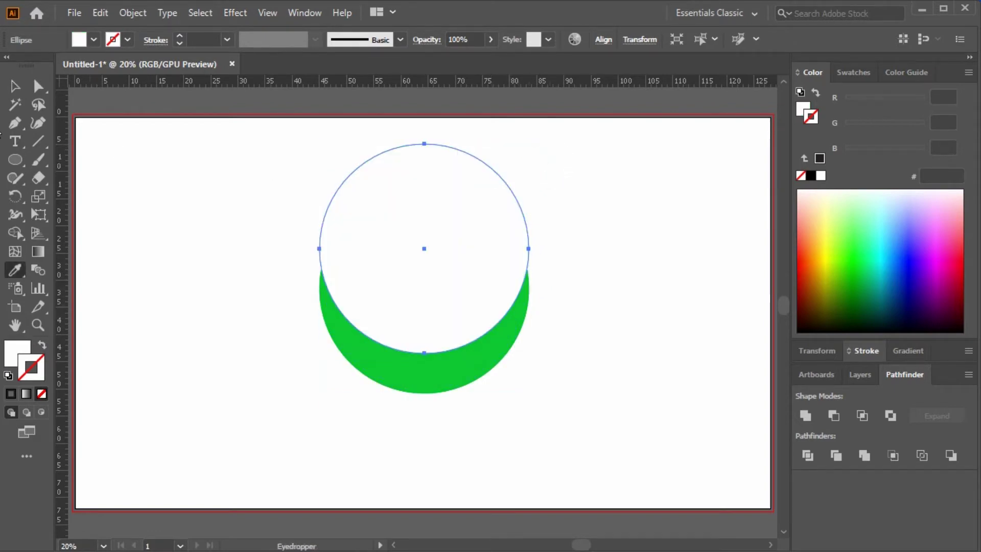
pyautogui.click(15, 86)
pyautogui.click(282, 173)
pyautogui.click(391, 208)
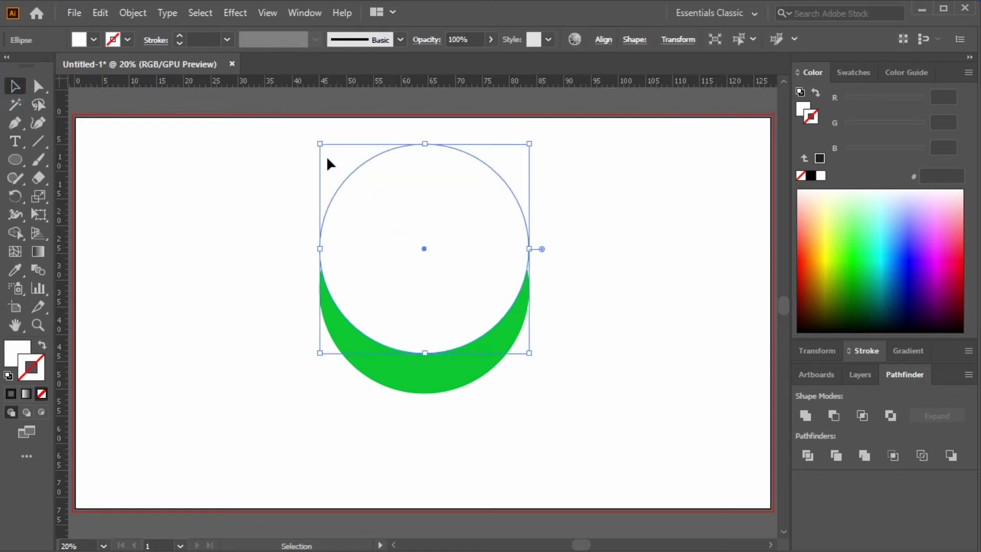
pyautogui.moveTo(321, 144); pyautogui.dragTo(345, 163)
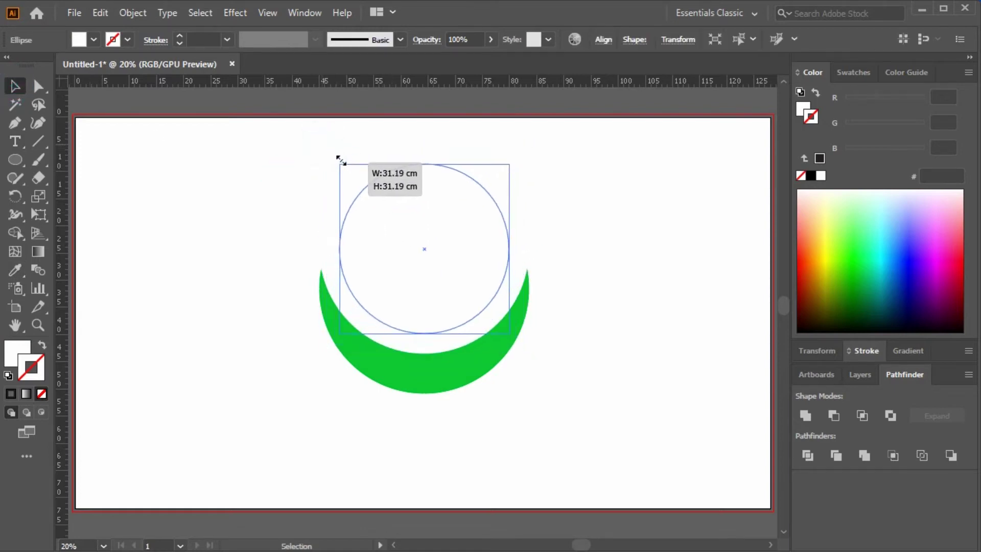
pyautogui.click(613, 231)
# Move down and enlarge the white circle to carve a thin green crescent.
pyautogui.moveTo(464, 256); pyautogui.dragTo(467, 276)
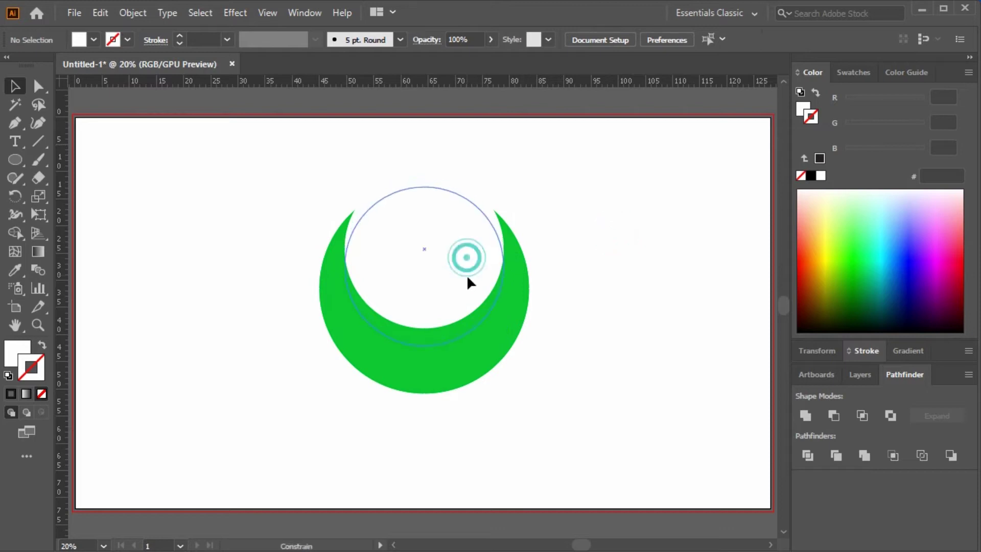
pyautogui.click(437, 253)
pyautogui.moveTo(503, 188)
pyautogui.mouseDown()
pyautogui.moveTo(525, 179)
pyautogui.moveTo(517, 184)
pyautogui.mouseUp()
pyautogui.click(567, 225)
pyautogui.click(414, 270)
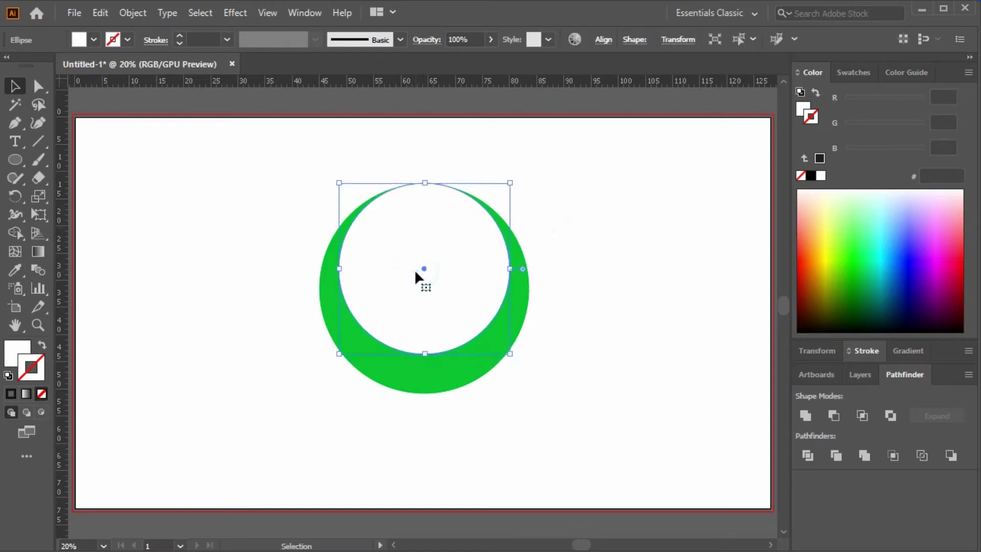
pyautogui.moveTo(511, 353); pyautogui.dragTo(519, 357)
pyautogui.click(554, 352)
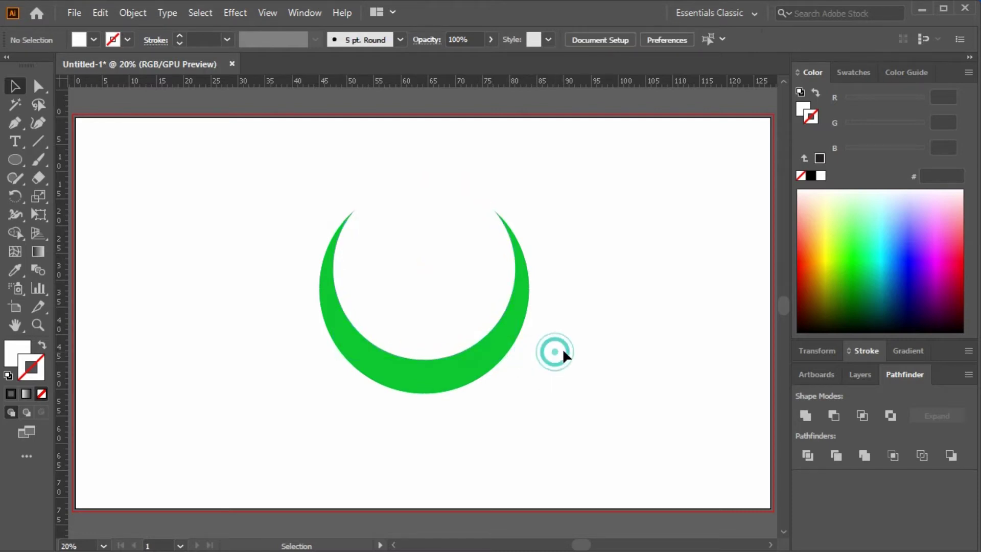
# Zoom in on the crescent and draw a tall narrow rectangle to its left.
pyautogui.press('z')
pyautogui.moveTo(582, 321); pyautogui.dragTo(617, 337)
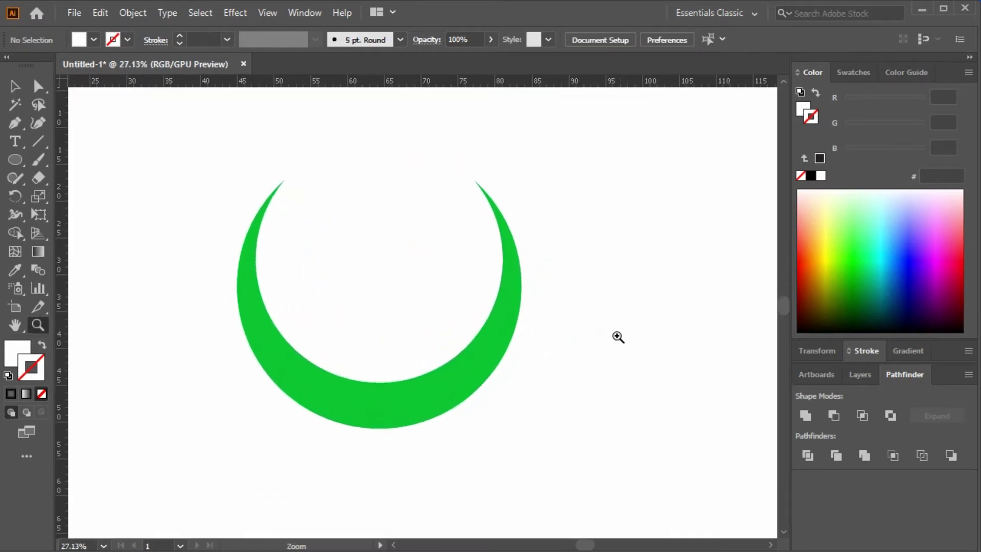
pyautogui.moveTo(237, 212); pyautogui.dragTo(369, 213)
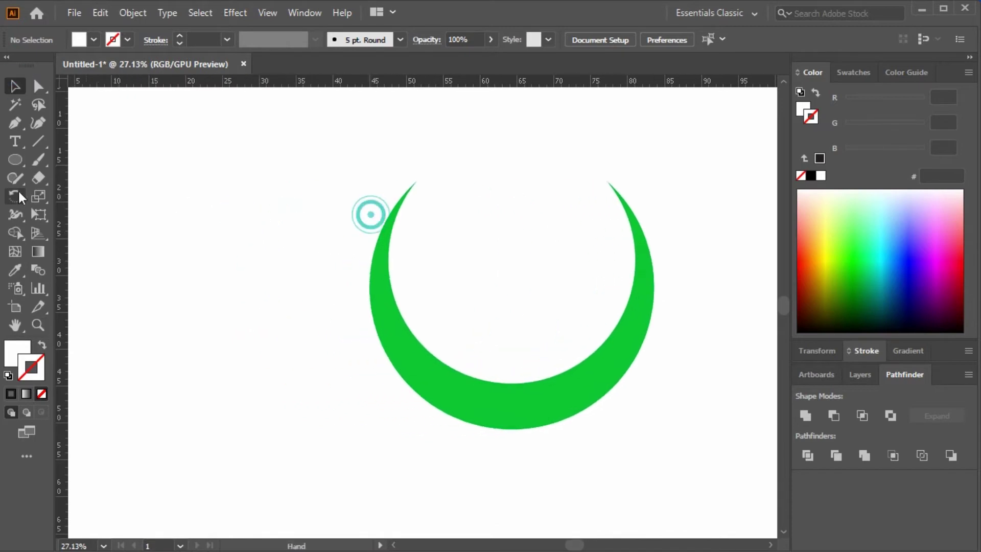
pyautogui.moveTo(15, 160); pyautogui.dragTo(64, 161)
pyautogui.moveTo(122, 259); pyautogui.dragTo(180, 383)
# Lower the rectangle's top-right anchor to slant its top edge.
pyautogui.click(14, 85)
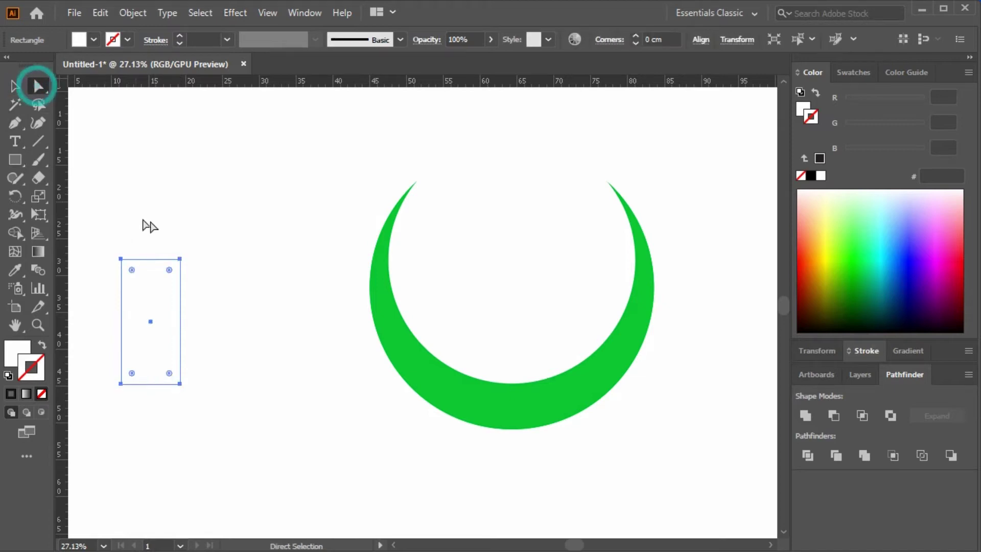
pyautogui.moveTo(144, 220); pyautogui.dragTo(210, 307)
pyautogui.press('Down')
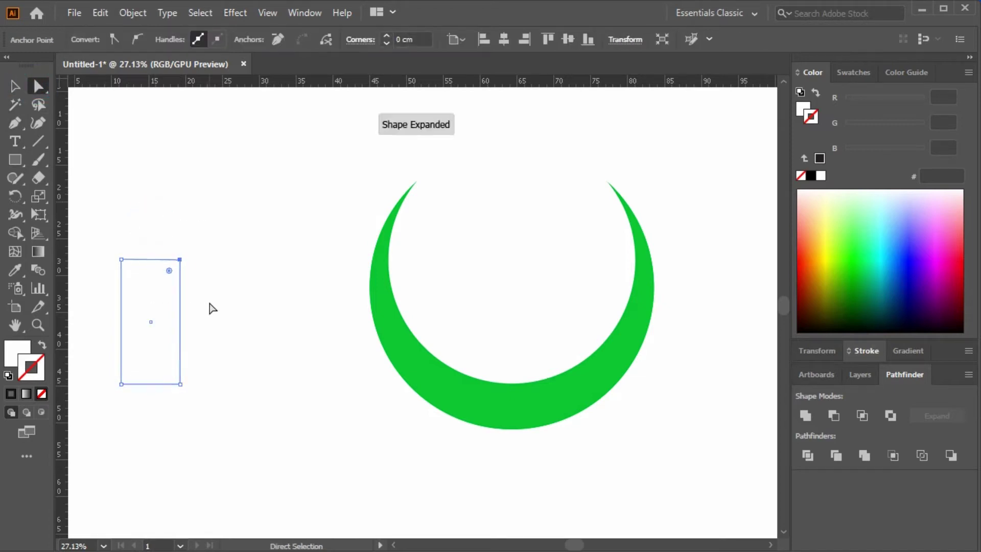
pyautogui.press('Down')
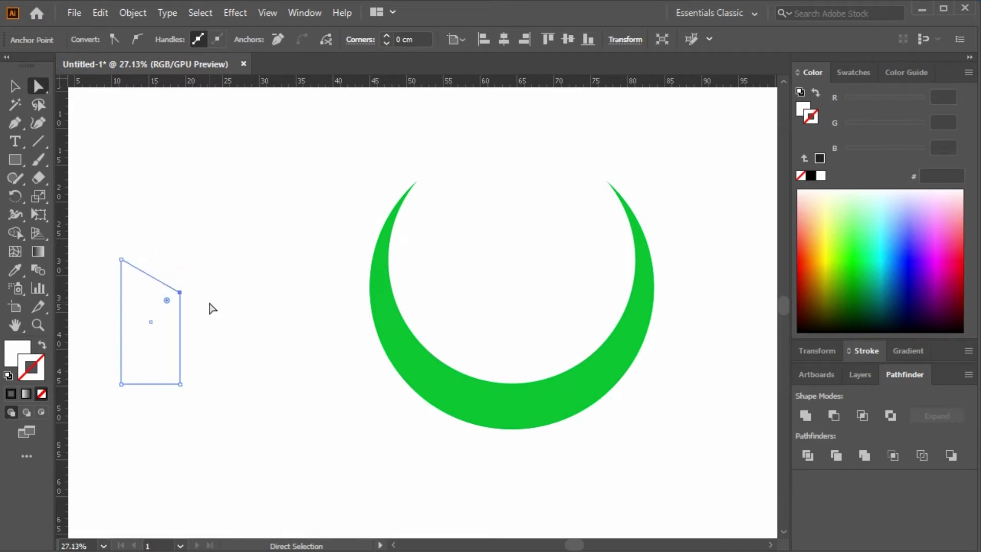
pyautogui.moveTo(180, 292); pyautogui.dragTo(180, 306)
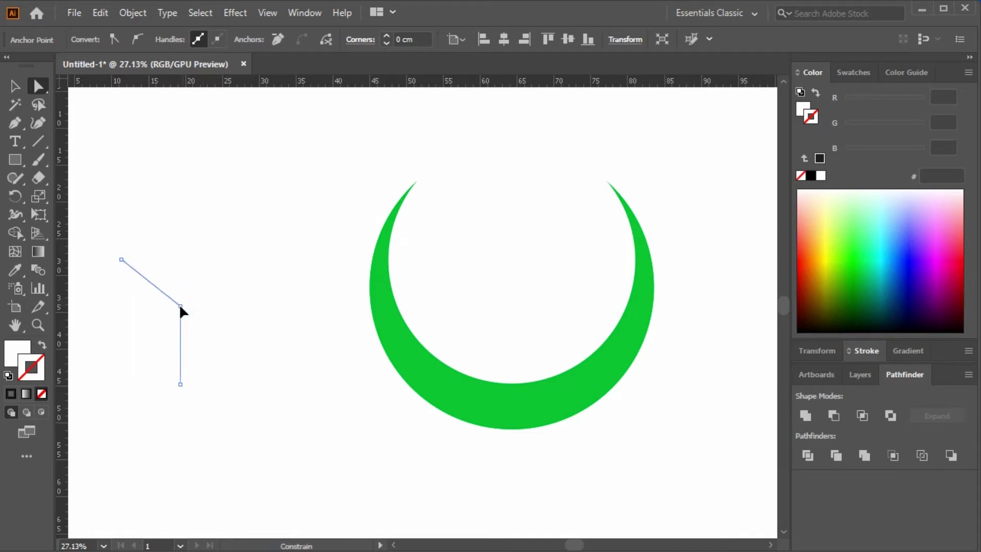
# Narrow the shape from its left side and round its slanted corner.
pyautogui.click(15, 86)
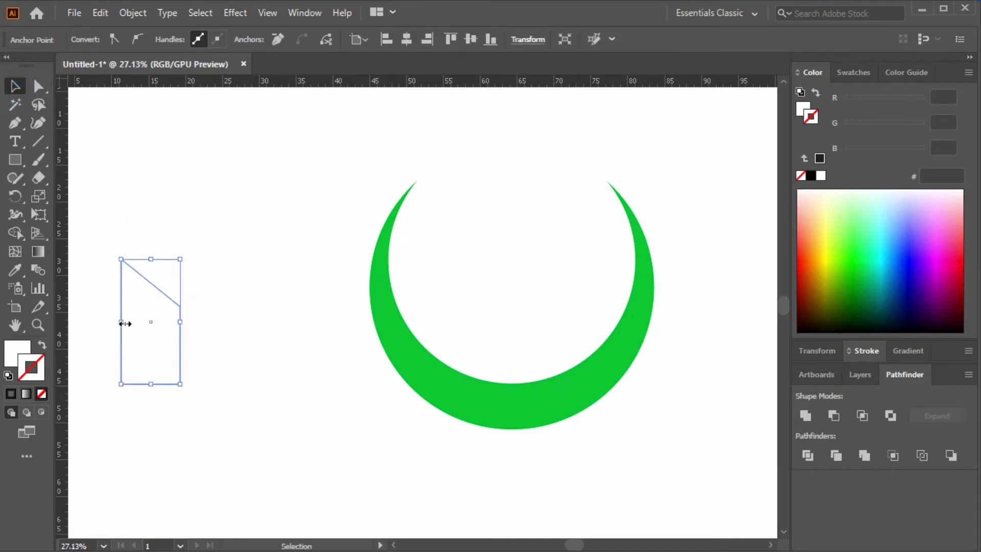
pyautogui.moveTo(122, 323); pyautogui.dragTo(129, 324)
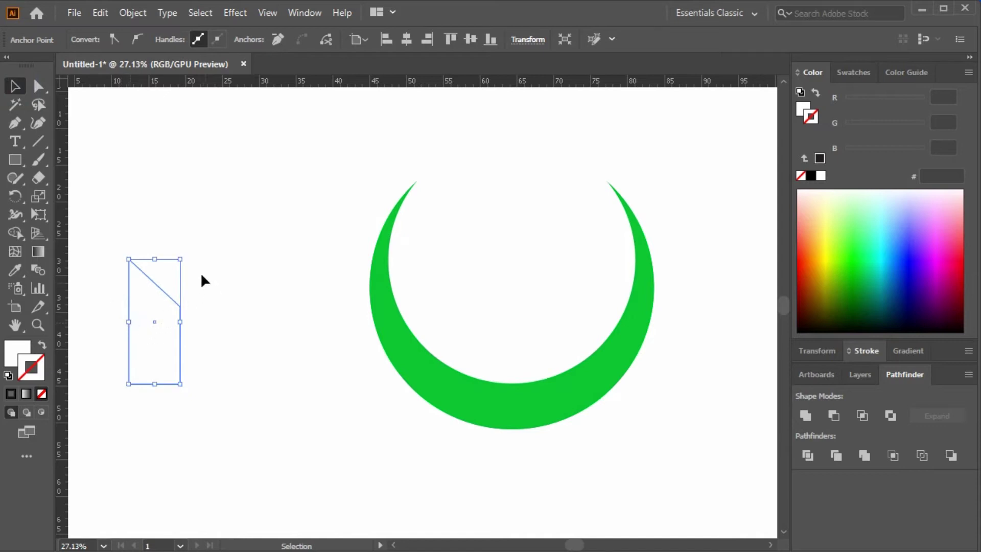
pyautogui.click(38, 87)
pyautogui.moveTo(120, 246)
pyautogui.mouseDown()
pyautogui.moveTo(195, 309)
pyautogui.moveTo(169, 313)
pyautogui.mouseUp()
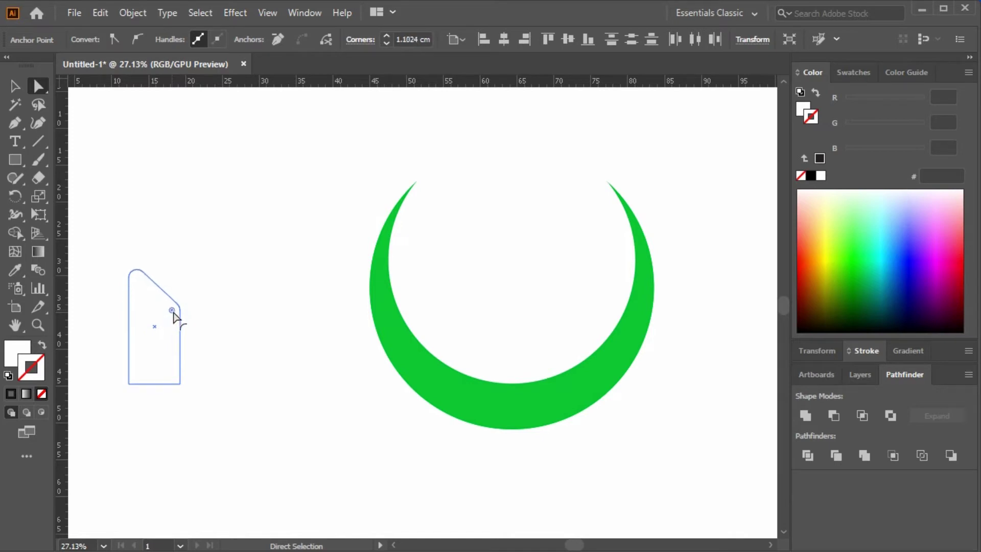
pyautogui.click(245, 374)
# Give the slanted shape the crescent's green fill using the Eyedropper.
pyautogui.click(15, 86)
pyautogui.moveTo(134, 181); pyautogui.dragTo(204, 367)
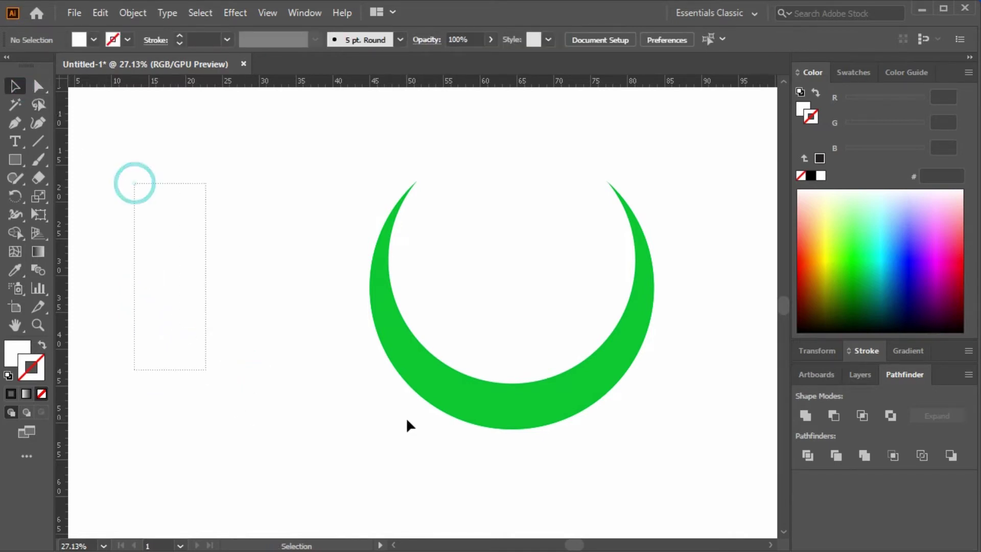
pyautogui.press('i')
pyautogui.click(452, 381)
pyautogui.click(15, 86)
# Duplicate the green block to its right and reflect the copy vertically.
pyautogui.click(159, 175)
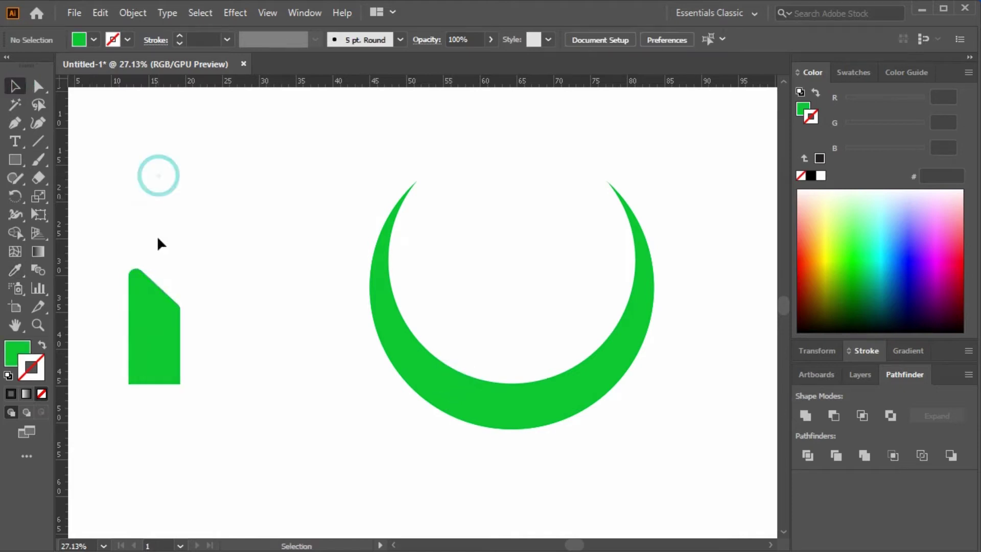
pyautogui.keyDown('alt'); pyautogui.moveTo(153, 323); pyautogui.dragTo(201, 300); pyautogui.keyUp('alt')
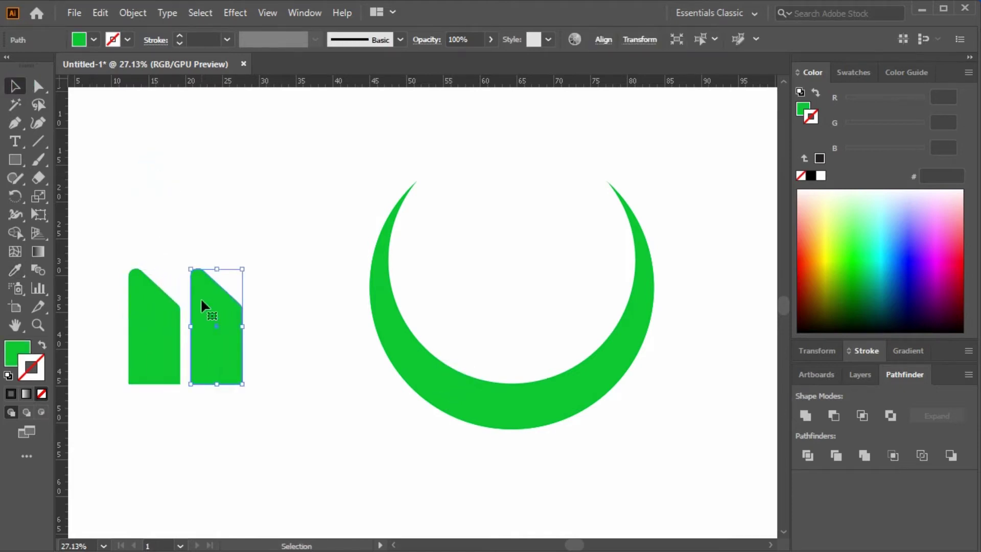
pyautogui.rightClick(201, 296)
pyautogui.moveTo(247, 535)
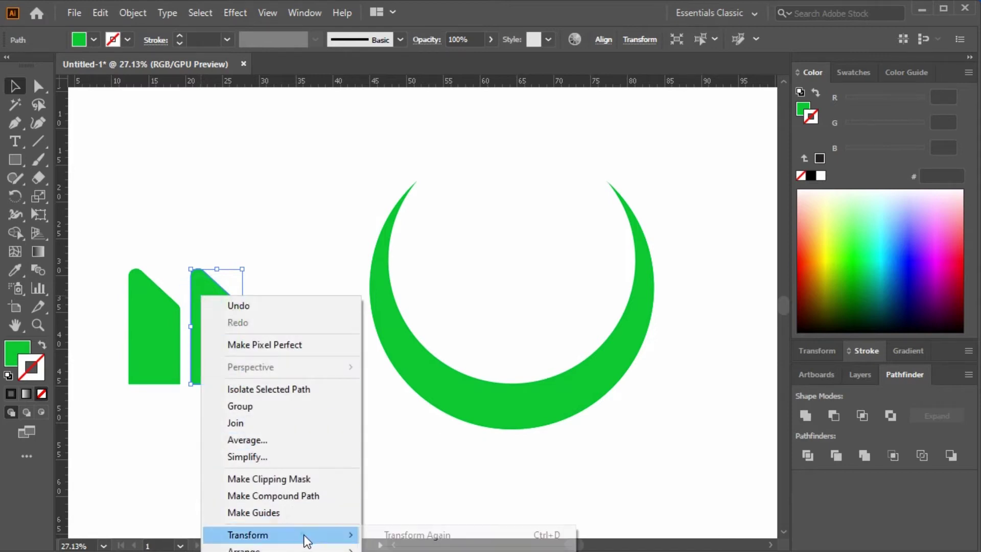
pyautogui.click(419, 549)
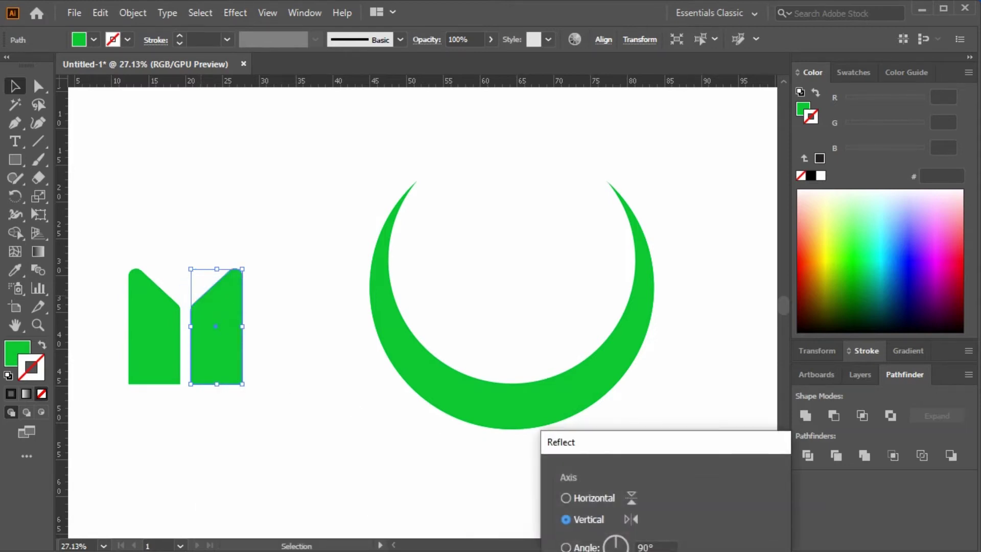
pyautogui.press('Return')
# Position both blocks inside the crescent and rotate it to open toward the upper right.
pyautogui.click(345, 456)
pyautogui.moveTo(132, 227)
pyautogui.mouseDown()
pyautogui.moveTo(220, 361)
pyautogui.moveTo(544, 378)
pyautogui.mouseUp()
pyautogui.click(615, 270)
pyautogui.moveTo(662, 135)
pyautogui.mouseDown()
pyautogui.moveTo(674, 255)
pyautogui.moveTo(661, 402)
pyautogui.mouseUp()
pyautogui.click(661, 402)
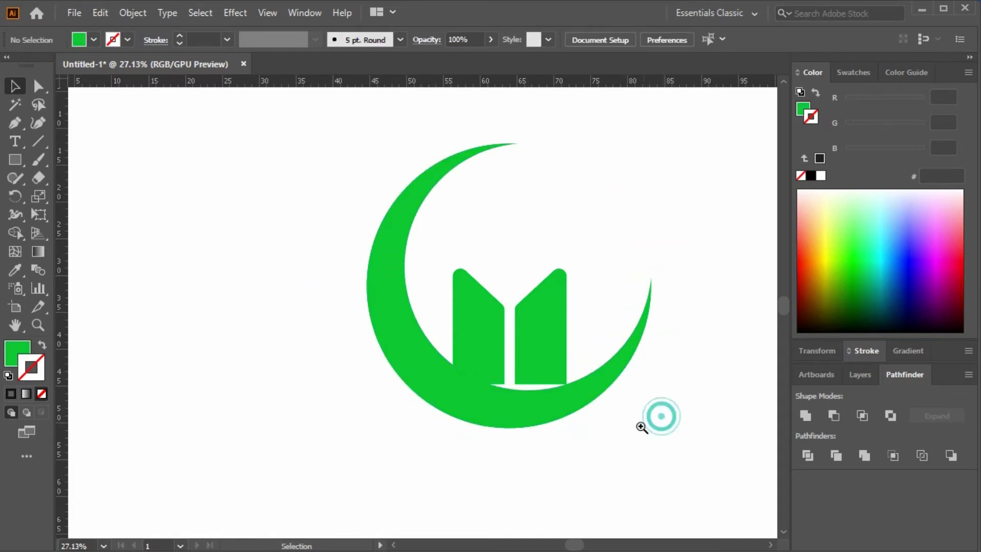
# Scale the M-shaped pair of blocks up proportionally and nudge it slightly right.
pyautogui.moveTo(583, 390); pyautogui.dragTo(444, 418)
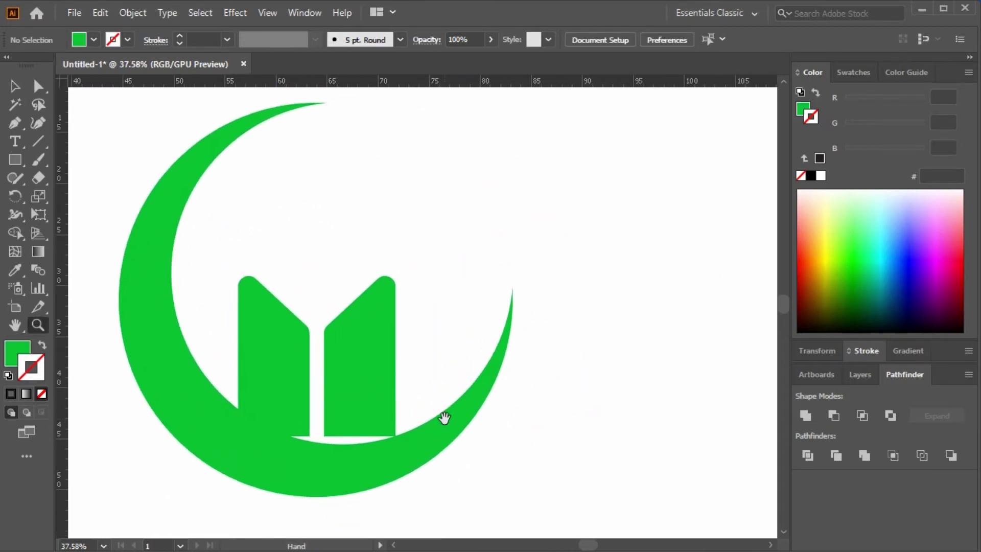
pyautogui.click(13, 92)
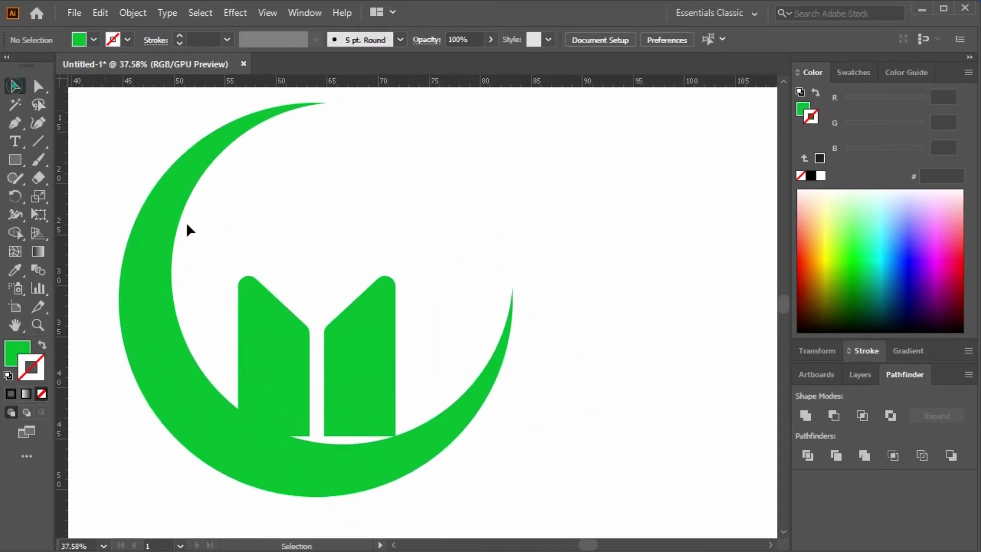
pyautogui.click(253, 262)
pyautogui.moveTo(152, 265)
pyautogui.mouseDown()
pyautogui.moveTo(268, 295)
pyautogui.moveTo(290, 331)
pyautogui.mouseUp()
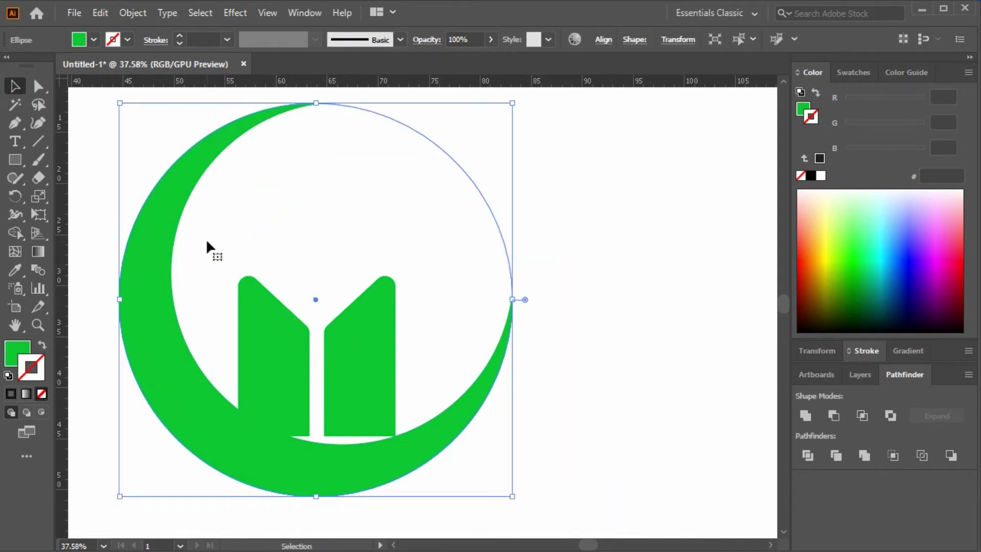
pyautogui.moveTo(207, 238)
pyautogui.mouseDown()
pyautogui.moveTo(372, 325)
pyautogui.moveTo(375, 338)
pyautogui.mouseUp()
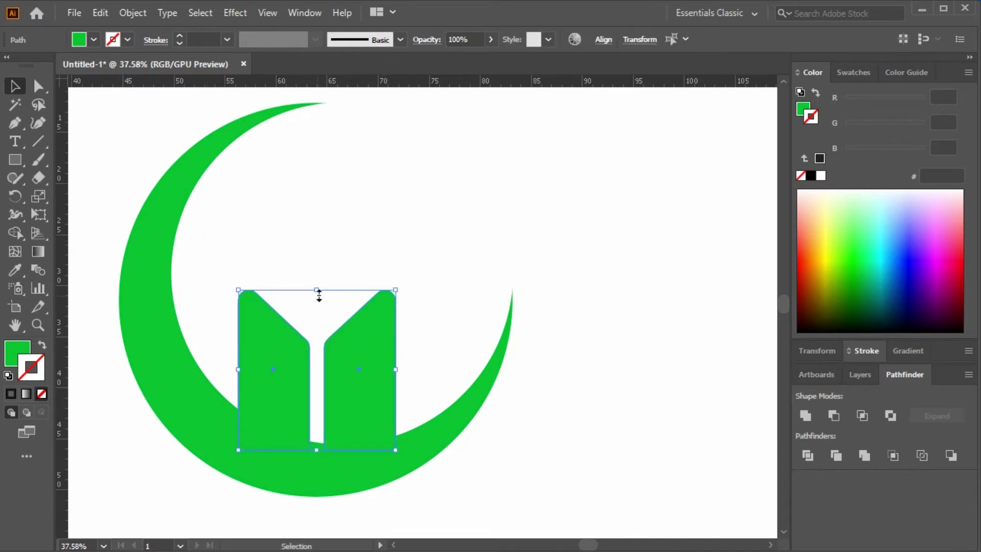
pyautogui.moveTo(316, 290); pyautogui.dragTo(318, 279)
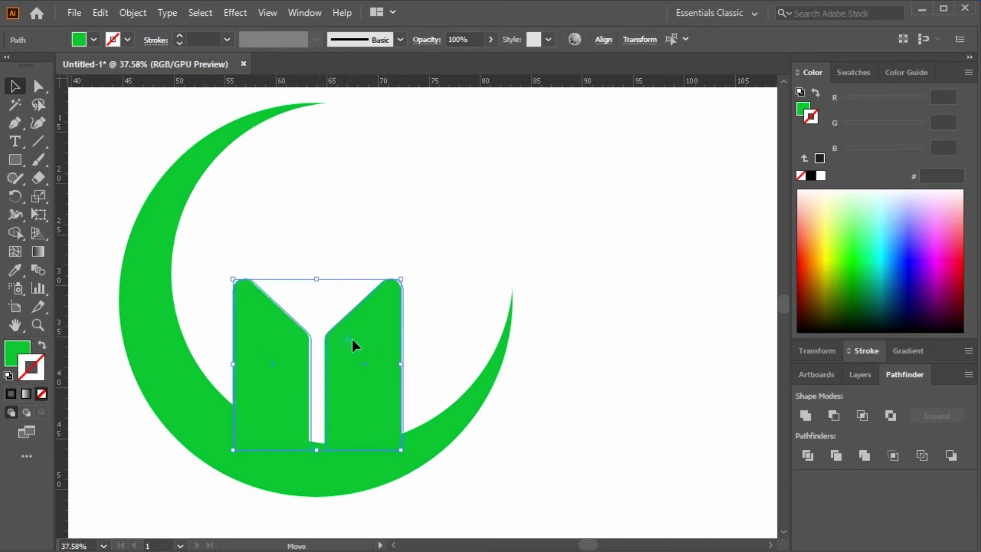
pyautogui.moveTo(351, 337); pyautogui.dragTo(359, 337)
pyautogui.click(540, 397)
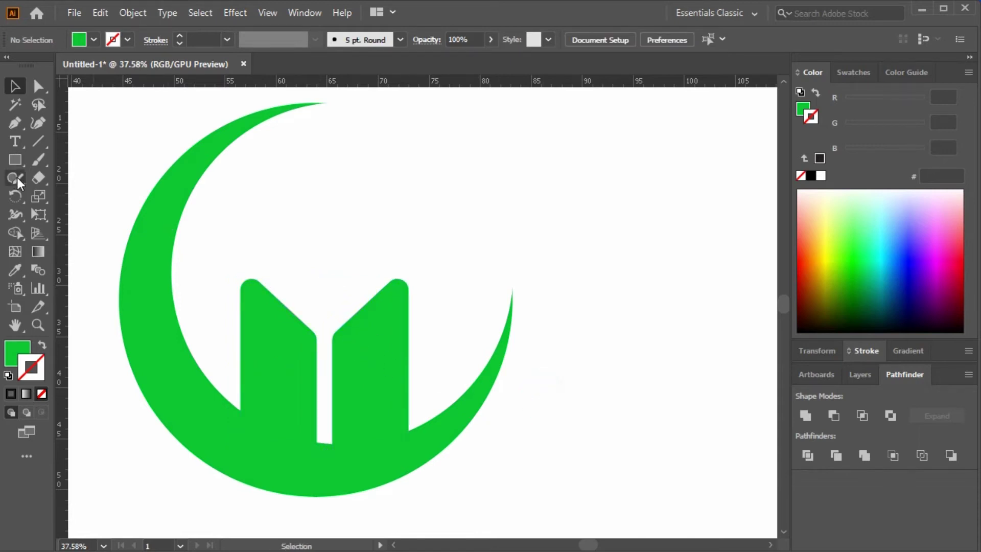
pyautogui.moveTo(16, 161); pyautogui.dragTo(66, 195)
# Draw a green head circle and centre it horizontally over the M halves.
pyautogui.moveTo(271, 179); pyautogui.dragTo(372, 279)
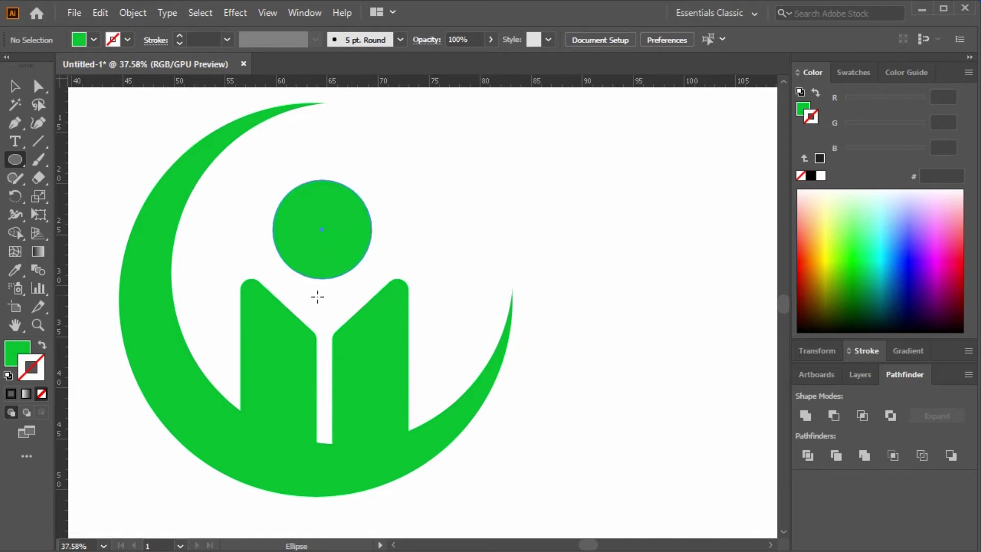
pyautogui.click(15, 86)
pyautogui.click(360, 324)
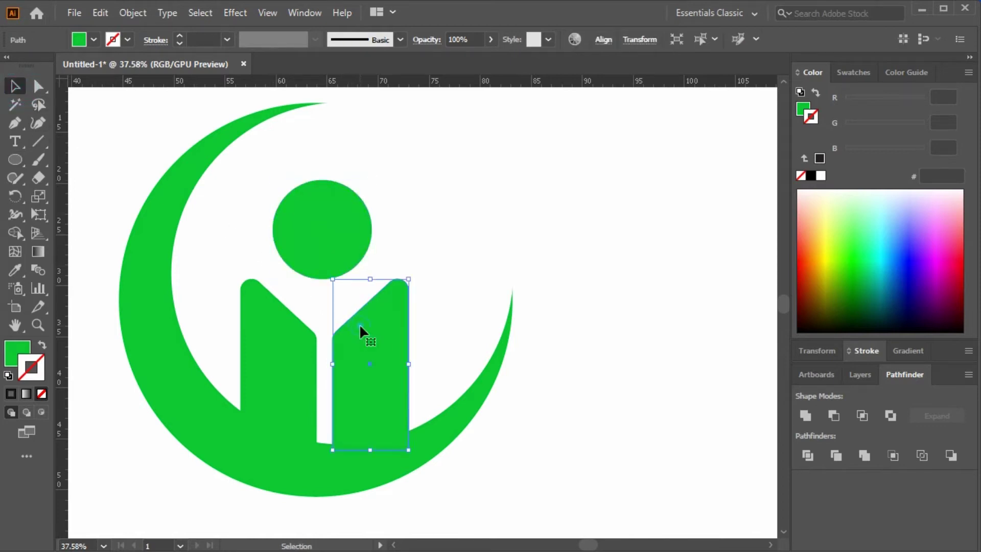
pyautogui.click(323, 228)
pyautogui.click(350, 347)
pyautogui.keyDown('shift'); pyautogui.click(268, 349); pyautogui.keyUp('shift')
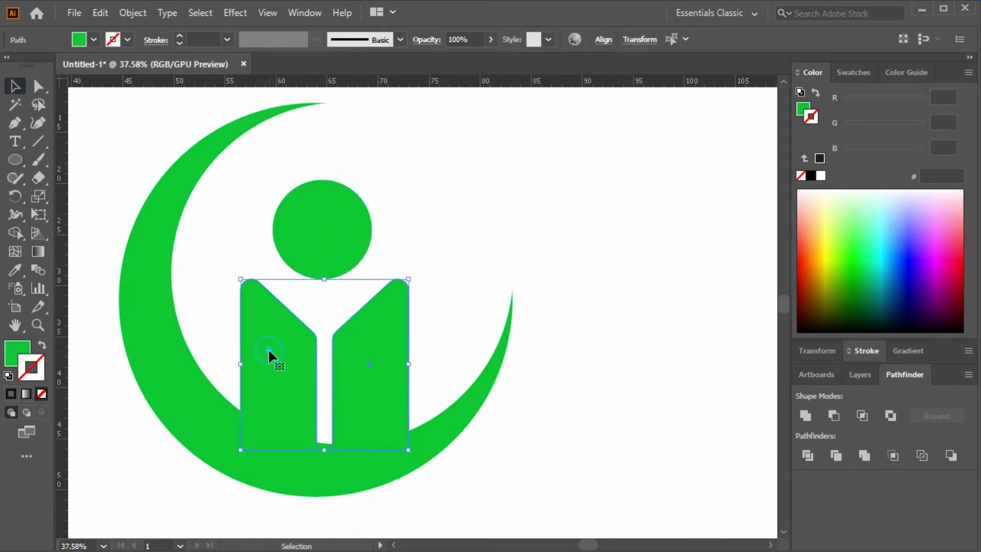
pyautogui.keyDown('shift'); pyautogui.click(329, 230); pyautogui.keyUp('shift')
pyautogui.keyDown('shift'); pyautogui.click(370, 364); pyautogui.keyUp('shift')
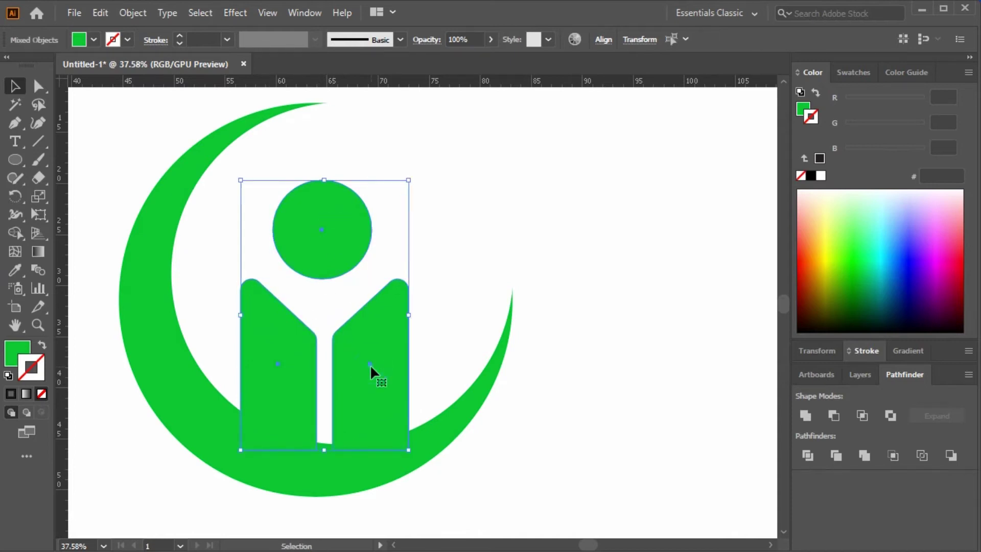
pyautogui.click(602, 39)
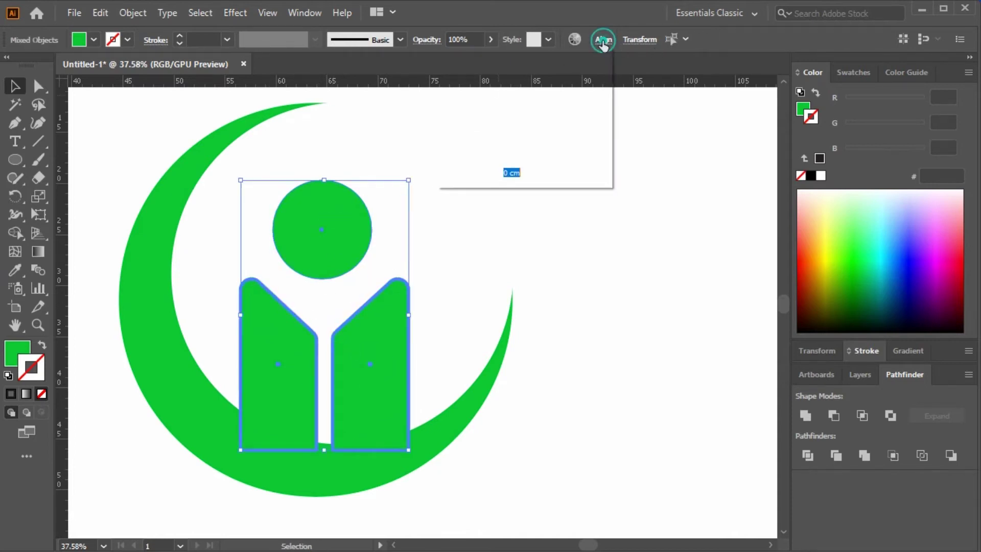
pyautogui.click(476, 82)
# Lower the head slightly and shrink the M group, stretching its bottom down a little.
pyautogui.click(621, 288)
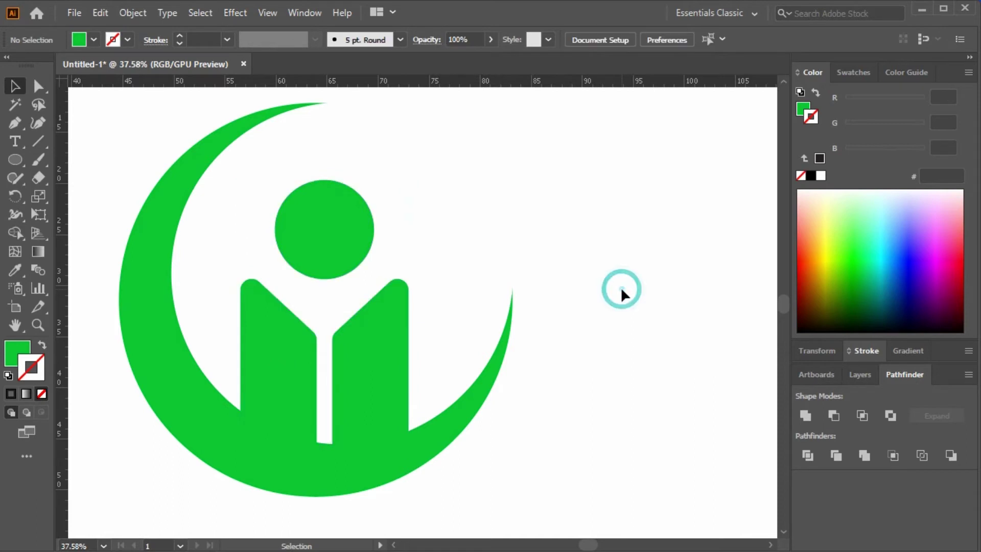
pyautogui.moveTo(331, 254); pyautogui.dragTo(331, 258)
pyautogui.click(432, 219)
pyautogui.click(396, 331)
pyautogui.moveTo(408, 279); pyautogui.dragTo(400, 290)
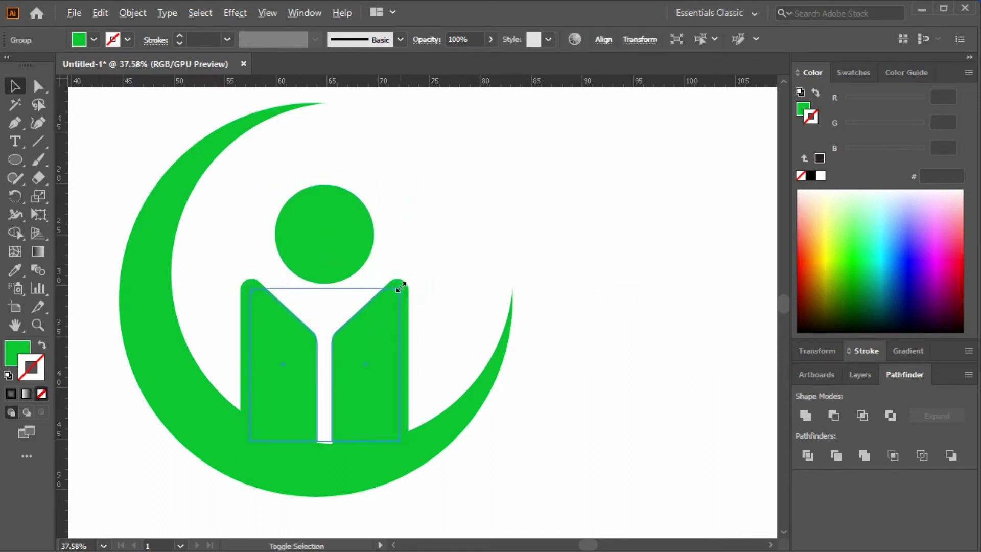
pyautogui.moveTo(326, 440); pyautogui.dragTo(325, 449)
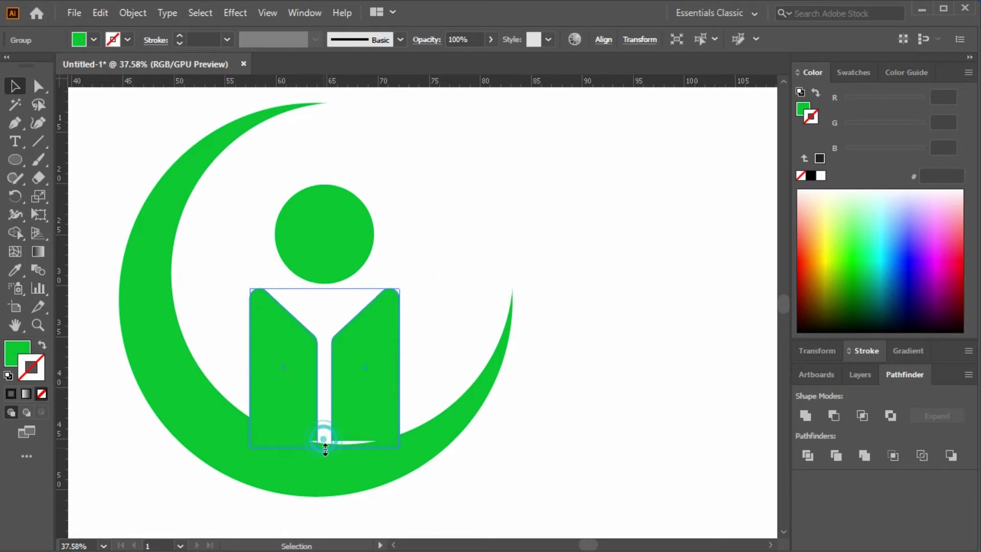
pyautogui.click(496, 286)
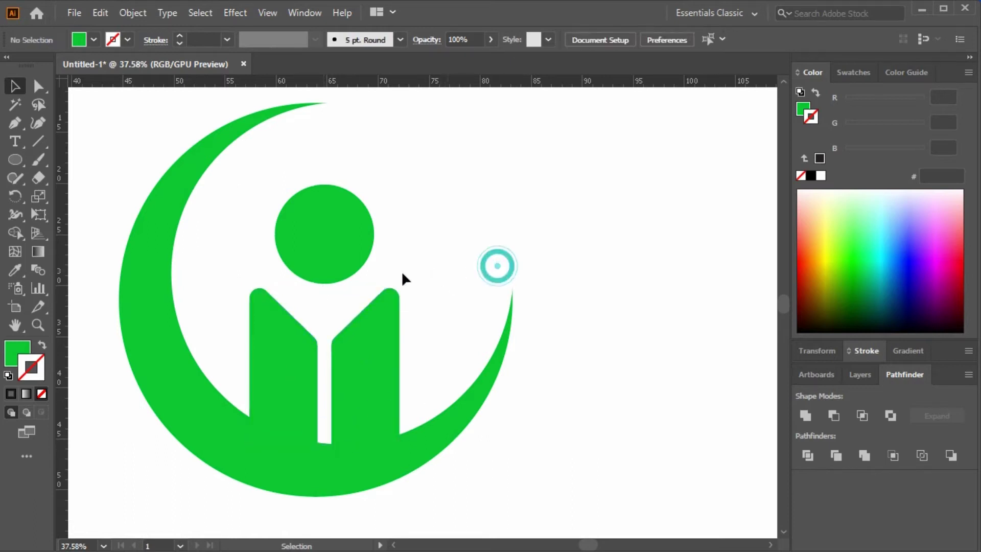
pyautogui.click(345, 276)
pyautogui.click(510, 247)
# Form a plus from a rounded bar and a 90°-rotated copy aligned on its centre.
pyautogui.moveTo(474, 222); pyautogui.dragTo(439, 256)
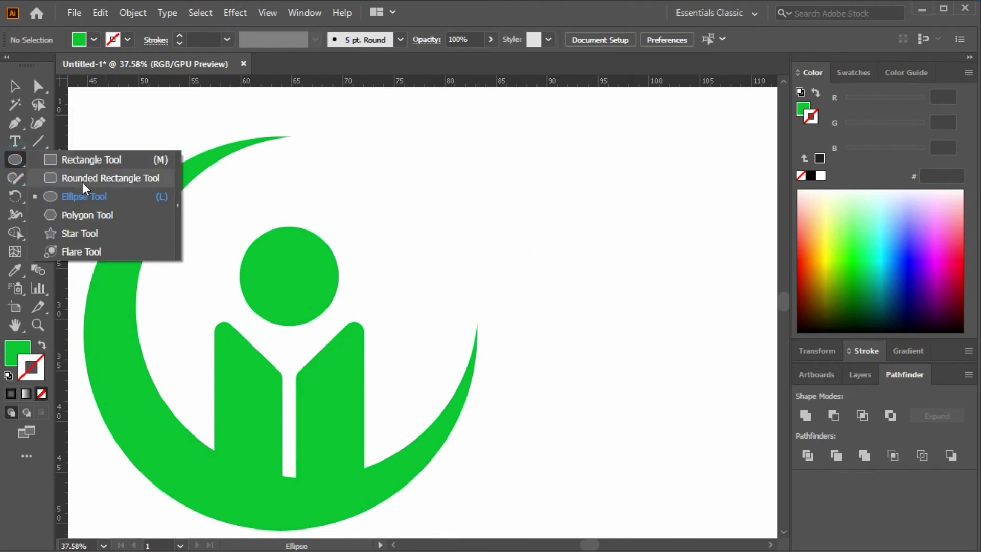
pyautogui.moveTo(19, 164); pyautogui.dragTo(82, 175)
pyautogui.moveTo(469, 187)
pyautogui.mouseDown()
pyautogui.moveTo(505, 220)
pyautogui.moveTo(598, 221)
pyautogui.moveTo(552, 252)
pyautogui.moveTo(532, 335)
pyautogui.mouseUp()
pyautogui.click(14, 85)
pyautogui.click(574, 307)
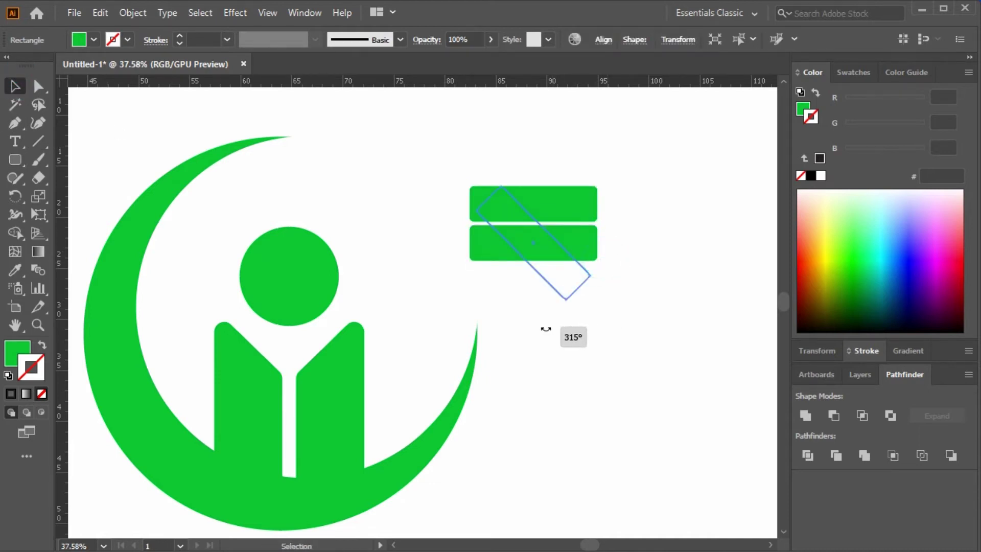
pyautogui.keyDown('shift'); pyautogui.click(573, 221); pyautogui.keyUp('shift')
pyautogui.click(572, 221)
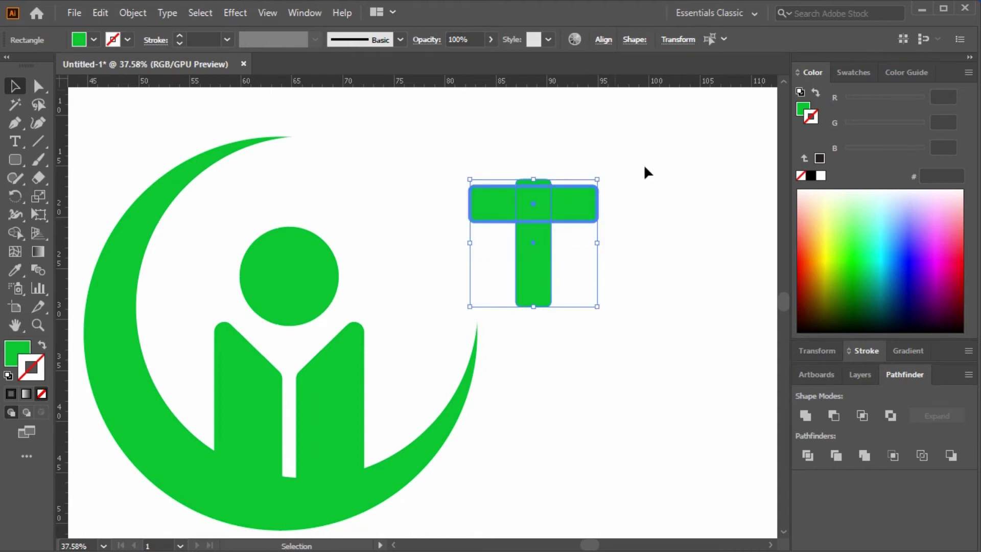
pyautogui.click(604, 40)
pyautogui.click(569, 83)
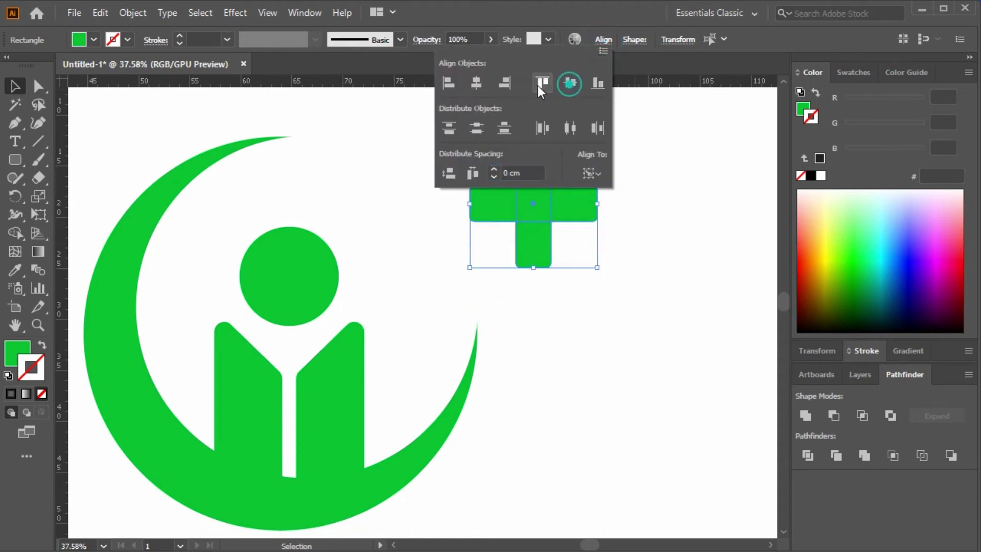
# Group the two bars, shrink the plus, and place it above right of the head.
pyautogui.moveTo(622, 279); pyautogui.dragTo(497, 174)
pyautogui.hotkey('ctrl', 'g')
pyautogui.press('v')
pyautogui.moveTo(571, 216); pyautogui.dragTo(428, 214)
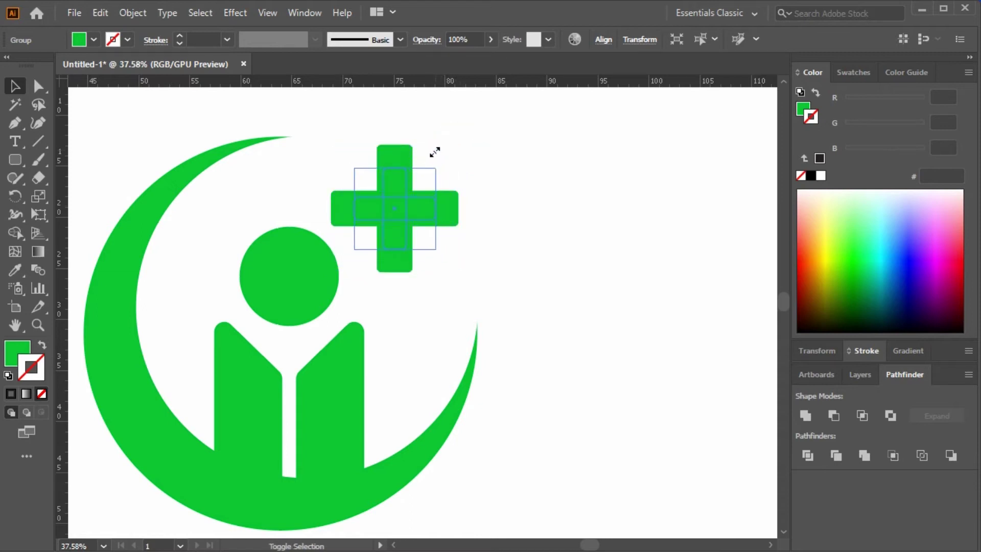
pyautogui.moveTo(459, 146); pyautogui.dragTo(429, 154)
pyautogui.click(547, 208)
pyautogui.moveTo(399, 209); pyautogui.dragTo(404, 197)
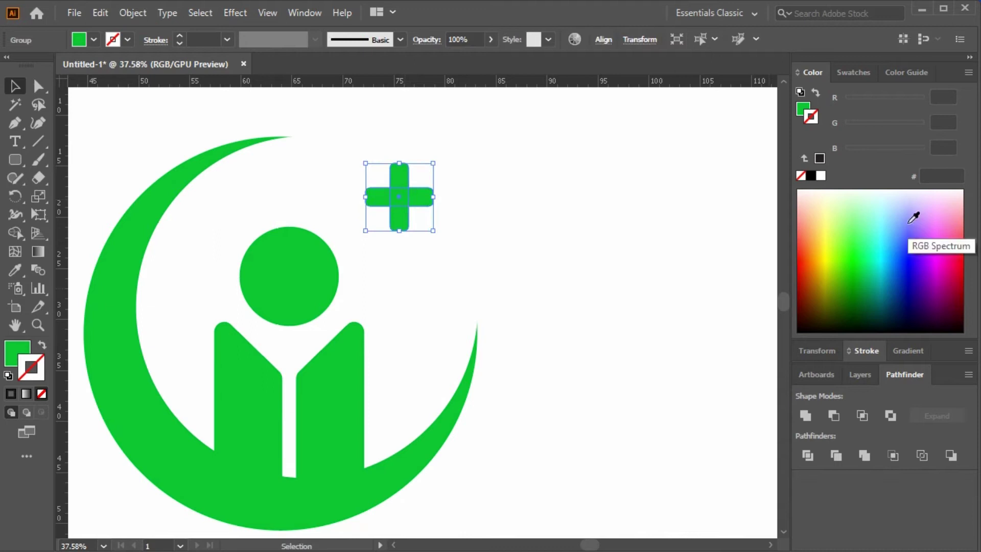
# Colour the plus red (EC0041) and shrink the head circle about its centre.
pyautogui.click(957, 259)
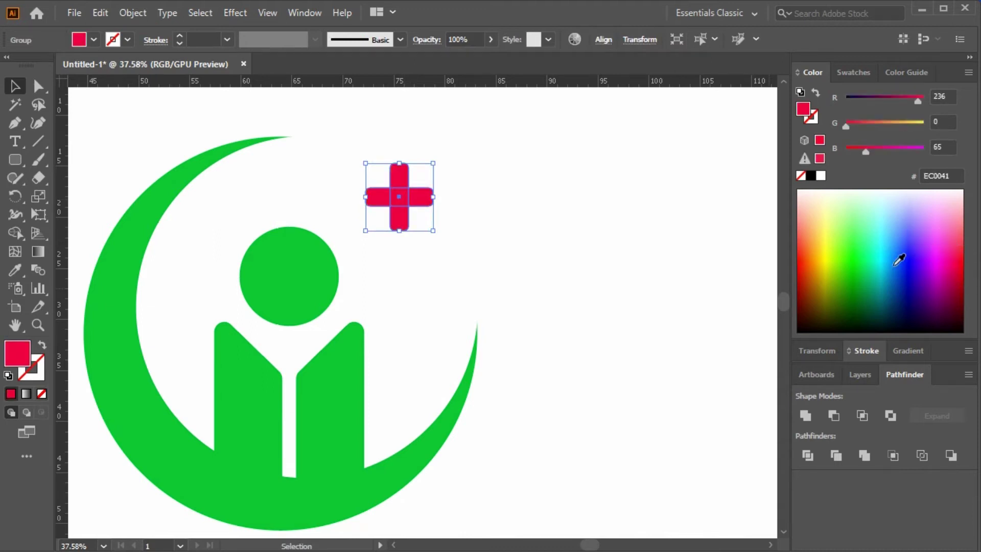
pyautogui.click(626, 263)
pyautogui.moveTo(624, 289); pyautogui.dragTo(685, 269)
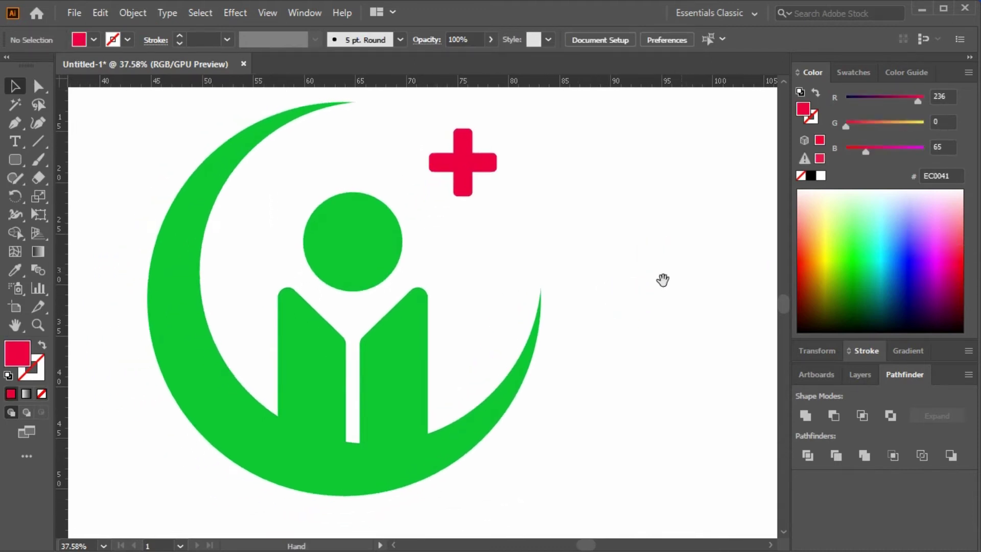
pyautogui.click(381, 253)
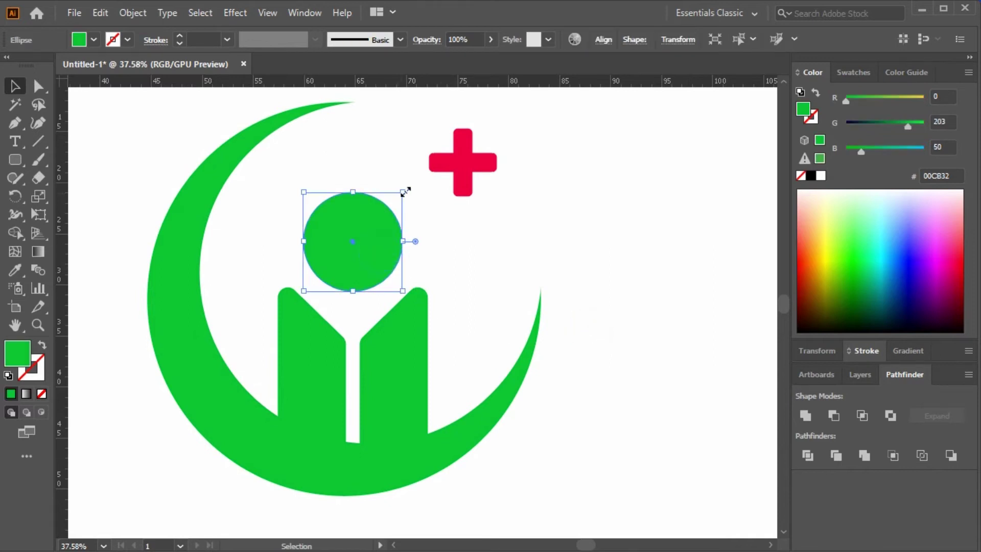
pyautogui.moveTo(405, 192); pyautogui.dragTo(399, 195)
# Scale the figure down, move it lower in the crescent, and bring the head closer to the body.
pyautogui.keyDown('shift'); pyautogui.click(393, 327); pyautogui.keyUp('shift')
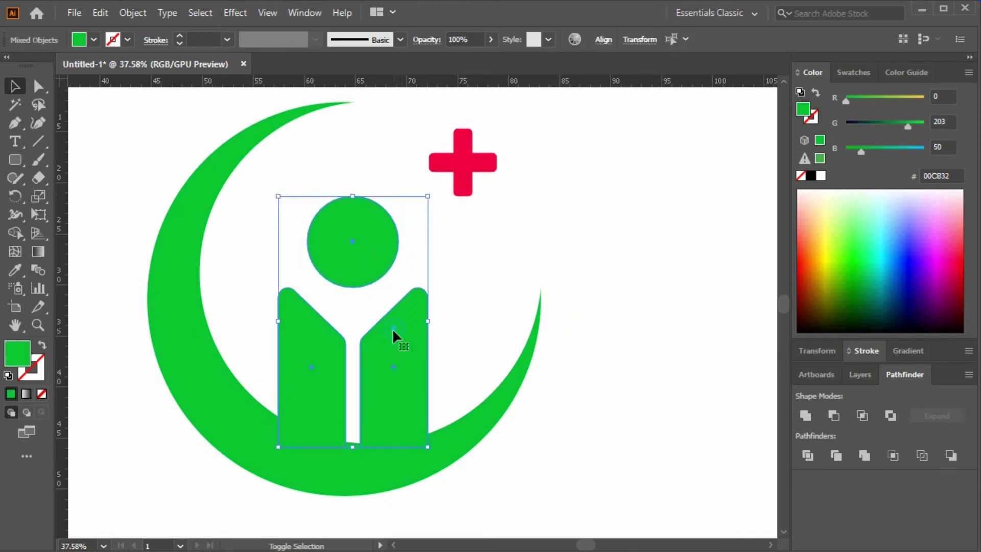
pyautogui.moveTo(278, 195); pyautogui.dragTo(292, 206)
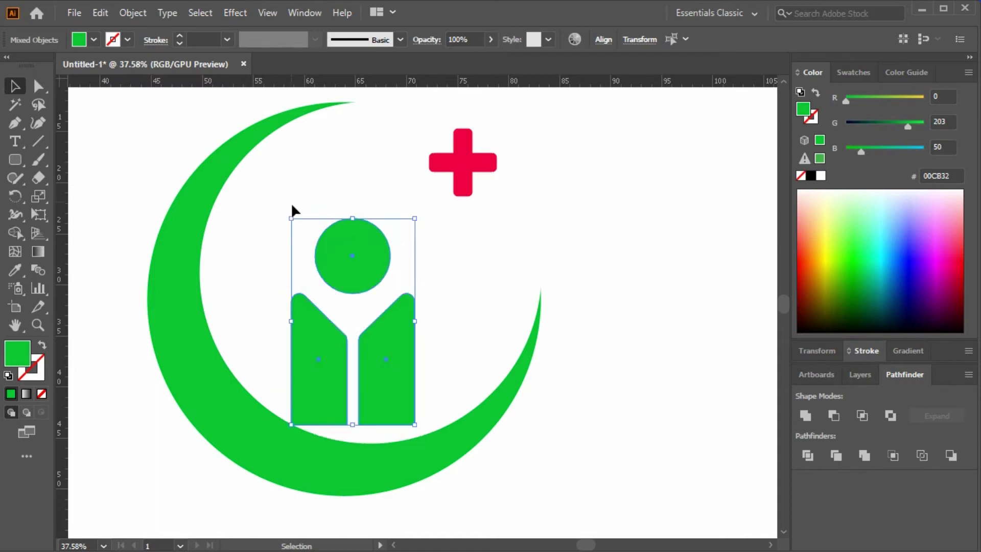
pyautogui.moveTo(382, 342); pyautogui.dragTo(387, 367)
pyautogui.click(470, 330)
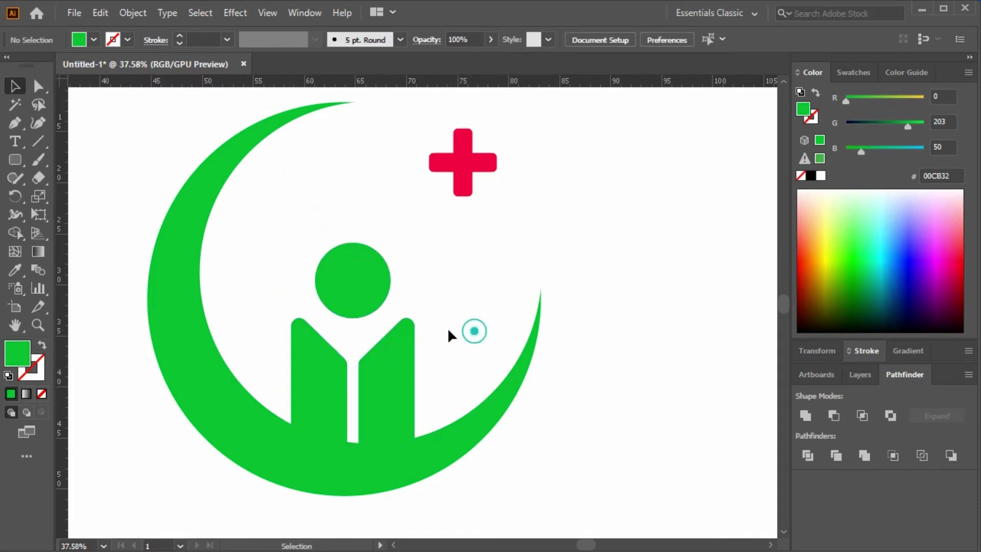
pyautogui.click(357, 280)
pyautogui.moveTo(372, 280); pyautogui.dragTo(372, 289)
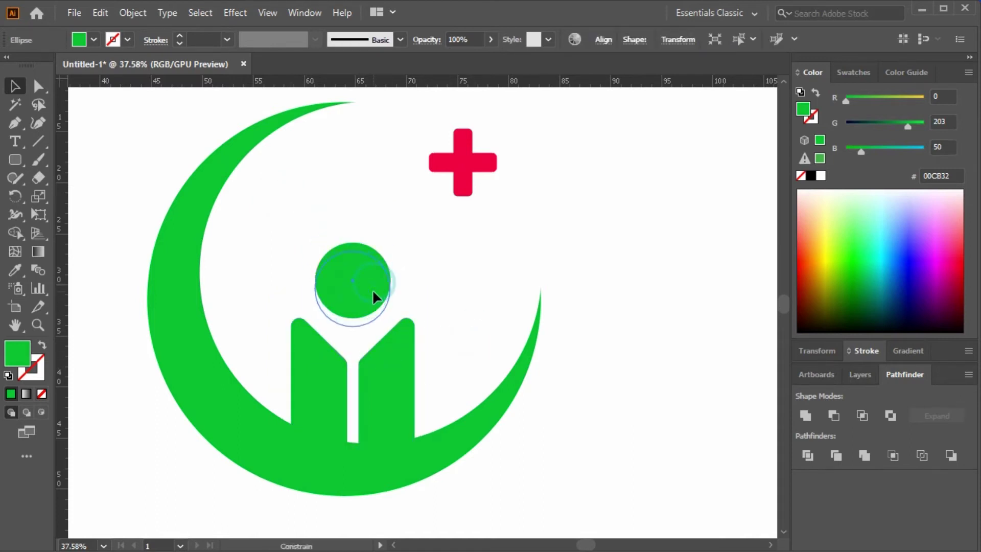
pyautogui.click(463, 306)
# Enlarge and raise the whole figure slightly, then fill the cross red.
pyautogui.moveTo(266, 212); pyautogui.dragTo(420, 376)
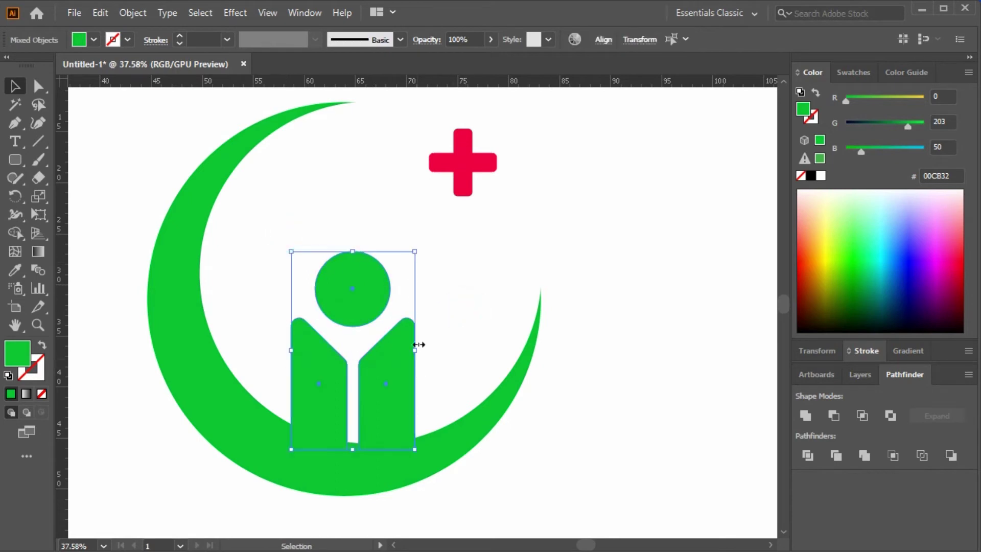
pyautogui.moveTo(415, 251); pyautogui.dragTo(439, 233)
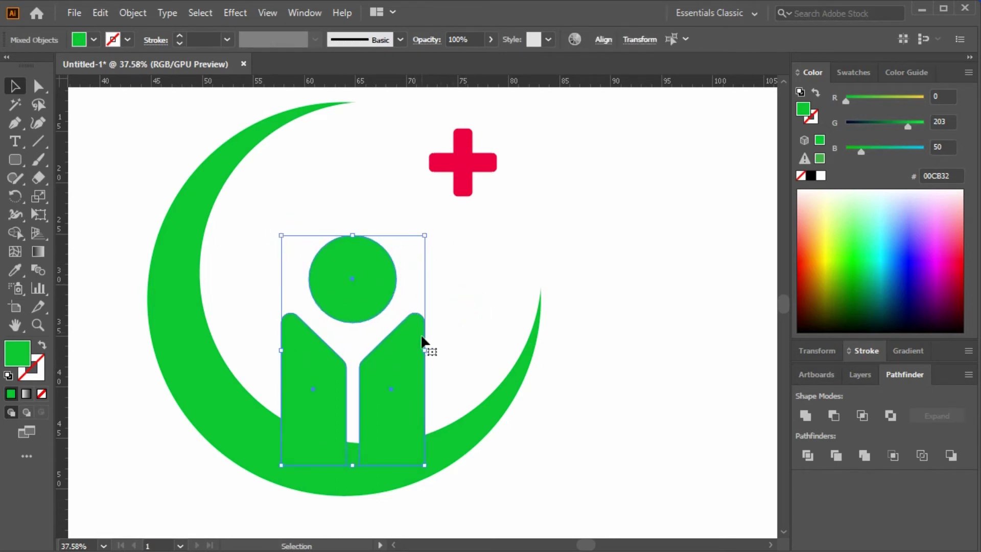
pyautogui.moveTo(415, 345); pyautogui.dragTo(415, 339)
pyautogui.click(508, 306)
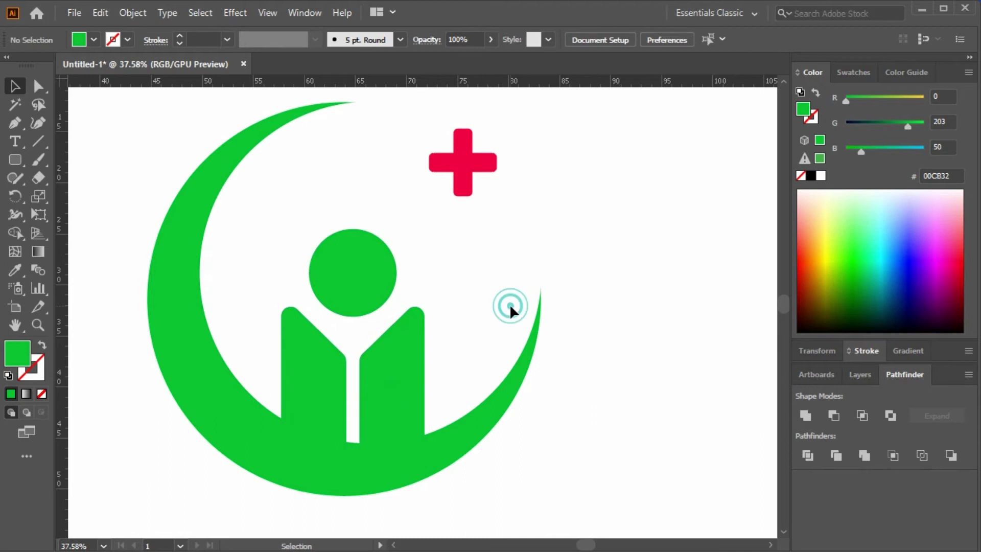
pyautogui.click(473, 180)
pyautogui.click(539, 214)
# Subtract the overlapping front circle from the green circle to leave a single crescent.
pyautogui.press('z')
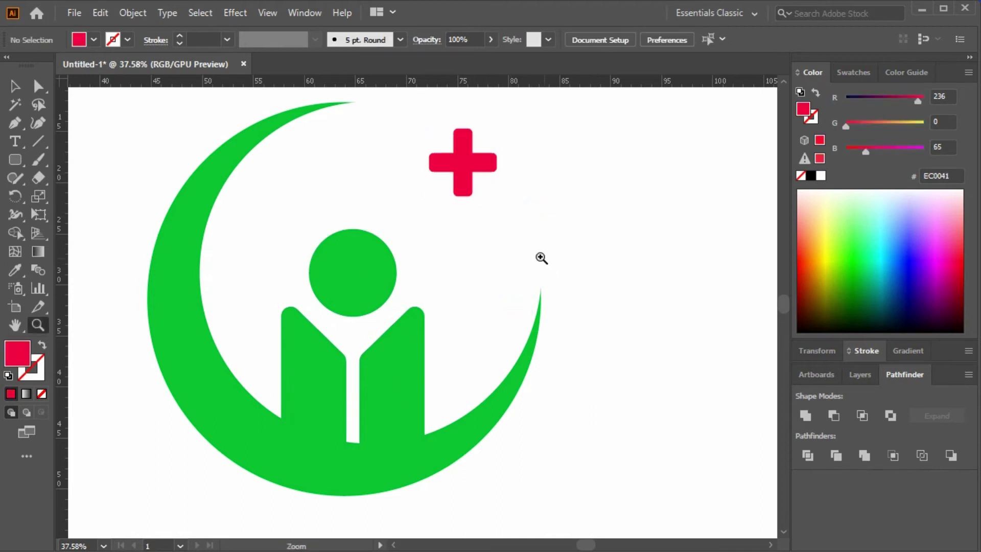
pyautogui.keyDown('alt'); pyautogui.click(540, 255); pyautogui.keyUp('alt')
pyautogui.moveTo(496, 246); pyautogui.dragTo(397, 235)
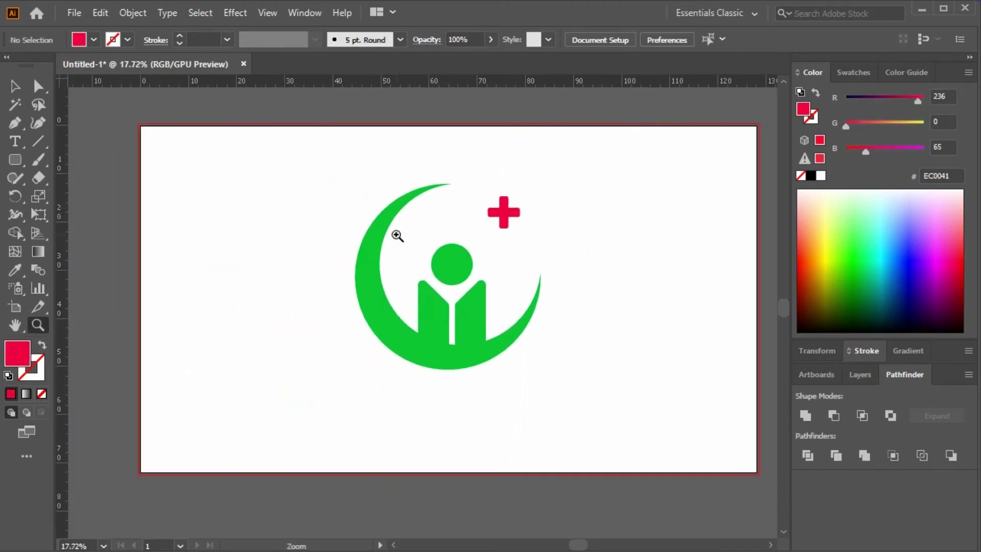
pyautogui.press('v')
pyautogui.moveTo(300, 149); pyautogui.dragTo(531, 341)
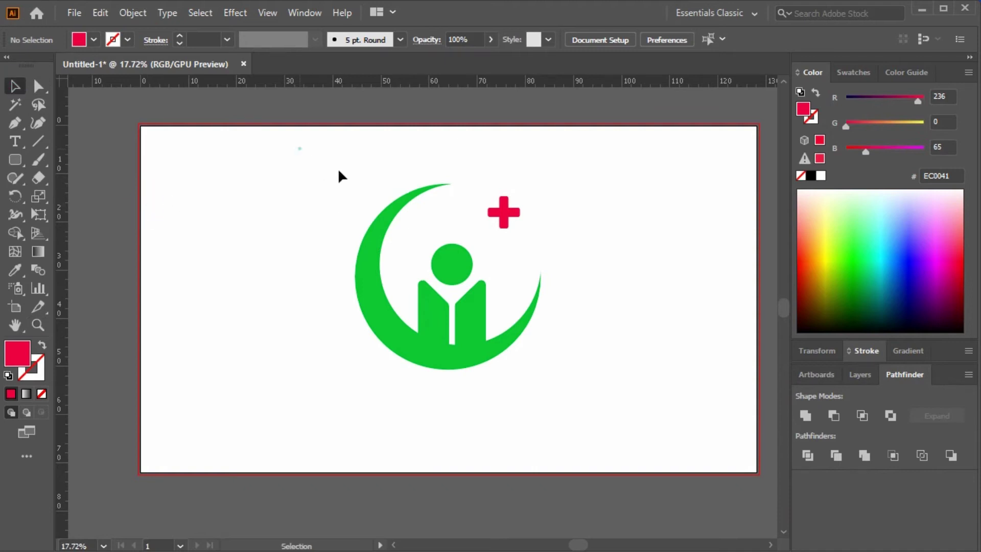
pyautogui.moveTo(577, 366); pyautogui.dragTo(569, 376)
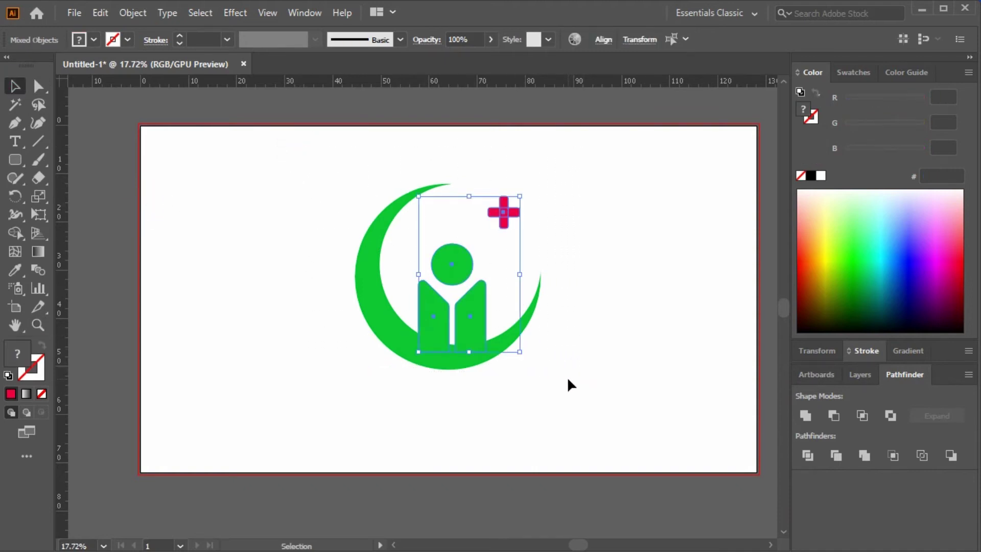
pyautogui.click(567, 376)
pyautogui.click(565, 379)
pyautogui.click(502, 265)
pyautogui.keyDown('shift'); pyautogui.click(368, 240); pyautogui.keyUp('shift')
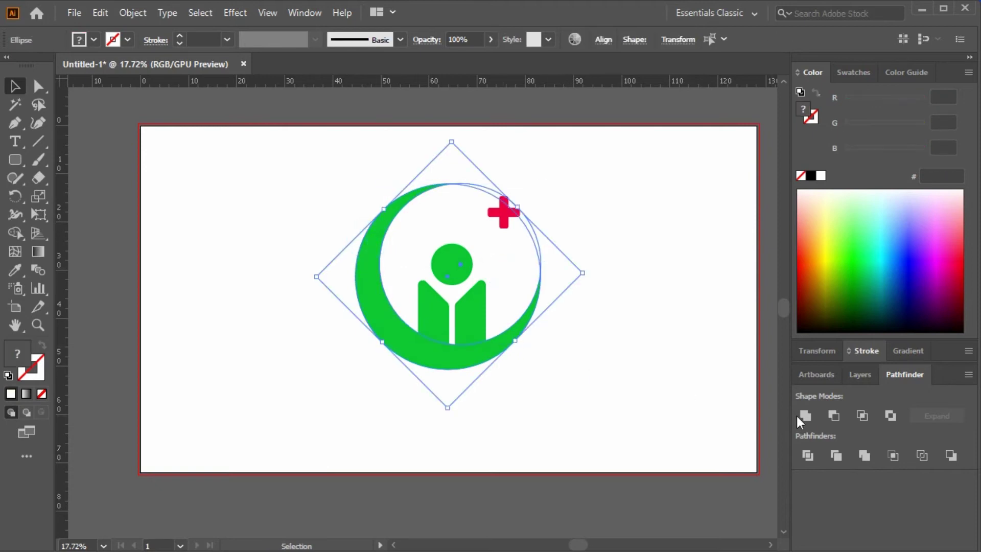
pyautogui.click(832, 415)
pyautogui.click(683, 372)
# Zoom in on the logo and box-select all its shapes, checking their anchor points.
pyautogui.press('z')
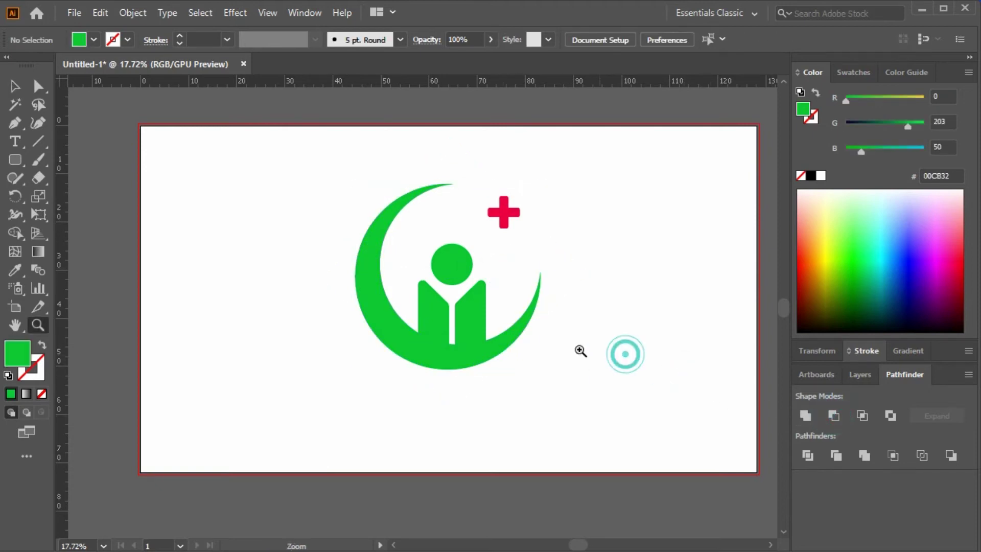
pyautogui.click(538, 311)
pyautogui.click(614, 350)
pyautogui.moveTo(614, 350); pyautogui.dragTo(675, 370)
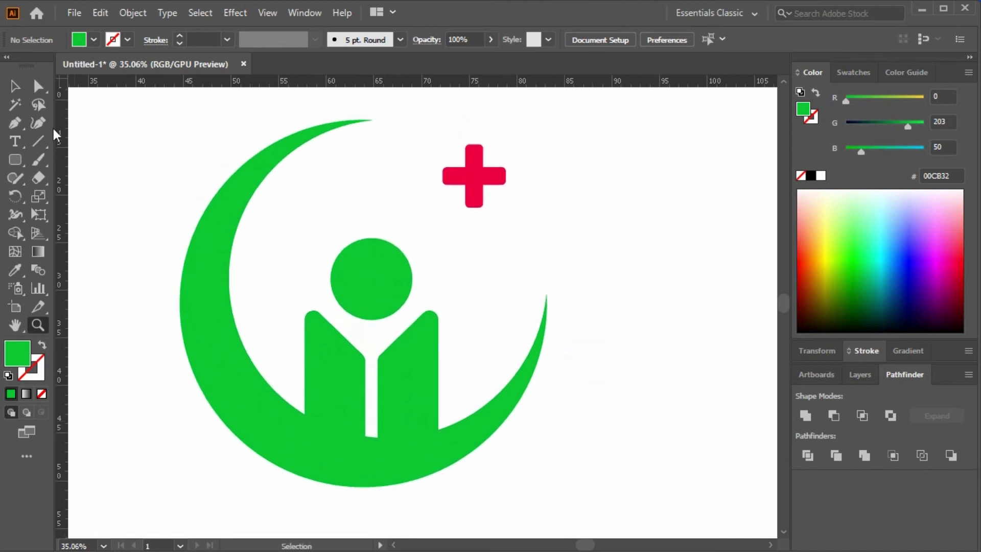
pyautogui.click(15, 86)
pyautogui.moveTo(208, 122); pyautogui.dragTo(580, 446)
pyautogui.press('a')
pyautogui.press('v')
pyautogui.click(615, 375)
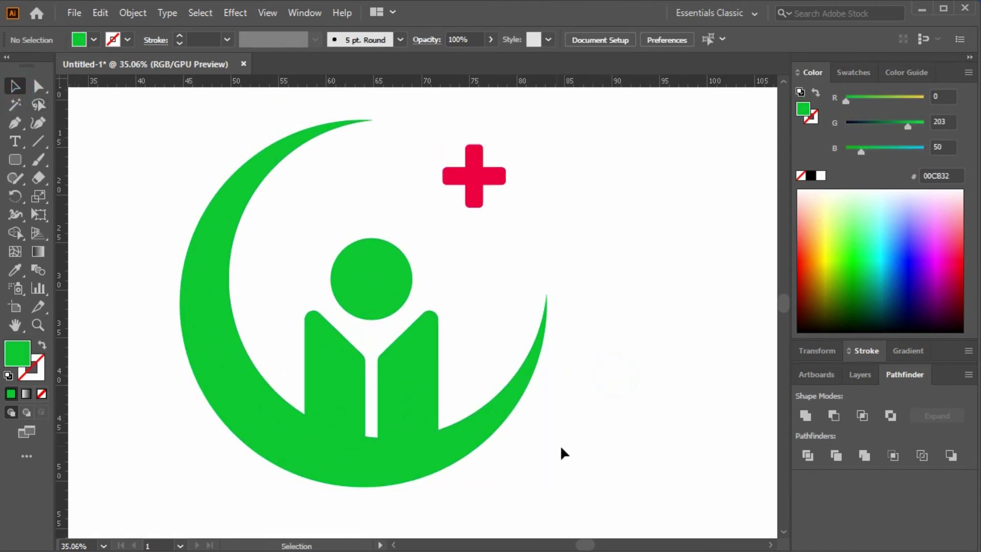
pyautogui.moveTo(261, 180); pyautogui.dragTo(190, 116)
pyautogui.press('a')
pyautogui.press('v')
pyautogui.click(635, 299)
# Scale the whole logo group down from its corner handle.
pyautogui.press('z')
pyautogui.moveTo(591, 387)
pyautogui.mouseDown()
pyautogui.moveTo(487, 325)
pyautogui.moveTo(422, 313)
pyautogui.moveTo(427, 344)
pyautogui.moveTo(516, 372)
pyautogui.mouseUp()
pyautogui.click(15, 86)
pyautogui.moveTo(197, 390); pyautogui.dragTo(511, 123)
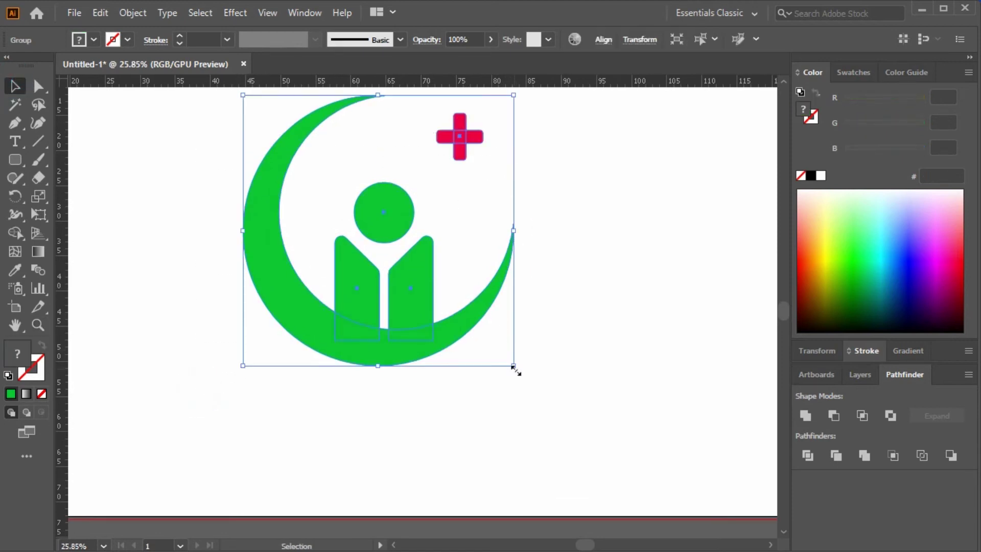
pyautogui.moveTo(515, 369); pyautogui.dragTo(460, 392)
pyautogui.click(459, 391)
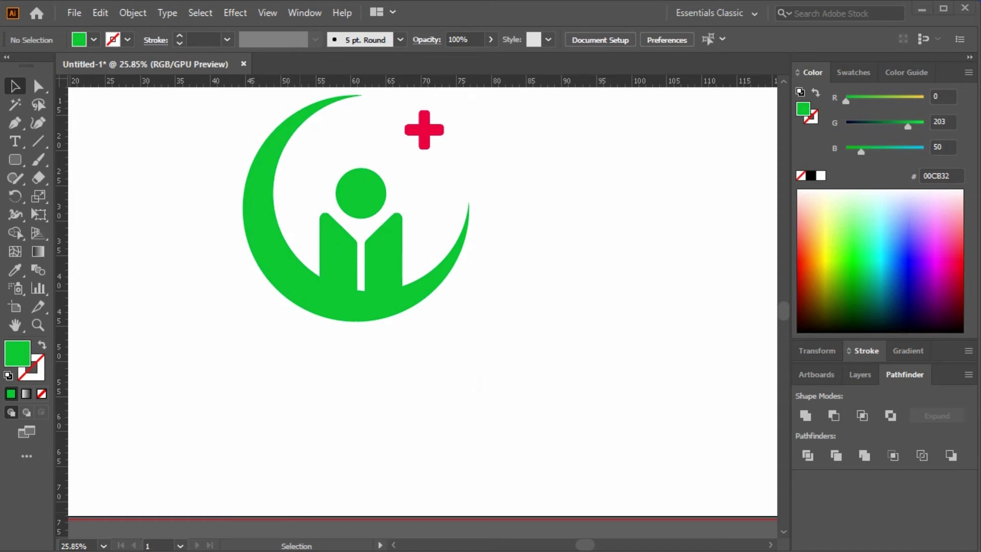
# Add a MEDCARE text line below the logo, enlarge it, and shift it left under the icon.
pyautogui.click(133, 443)
pyautogui.press('t')
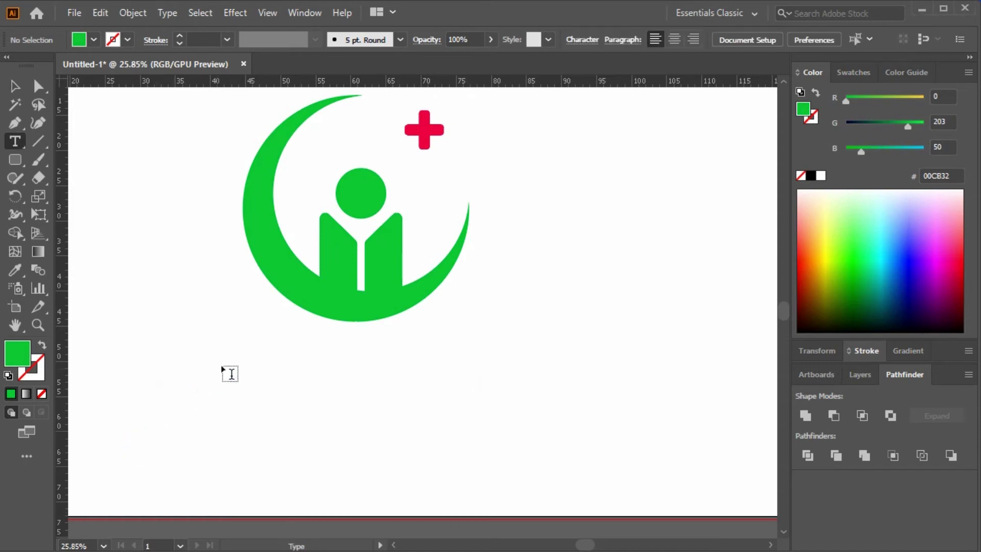
pyautogui.click(261, 382)
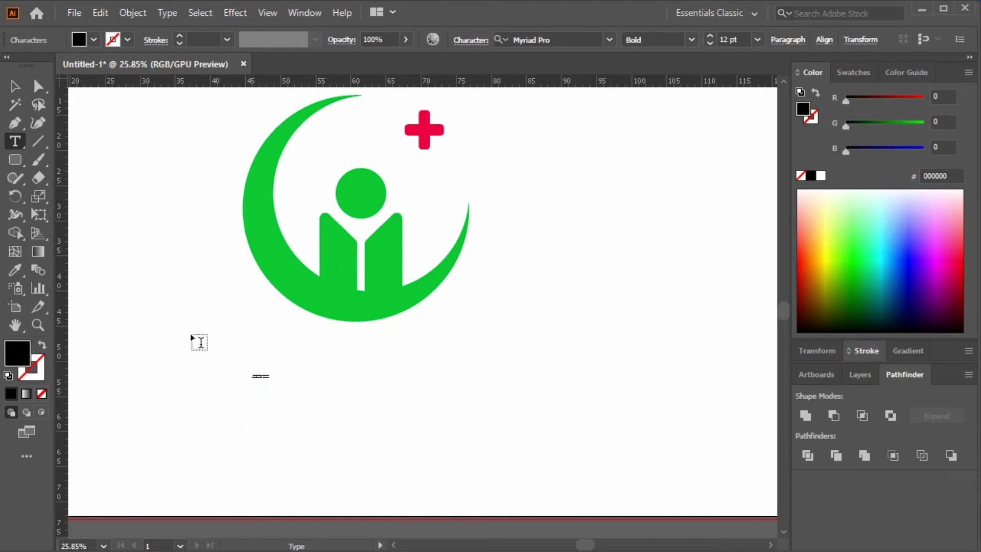
pyautogui.click(15, 86)
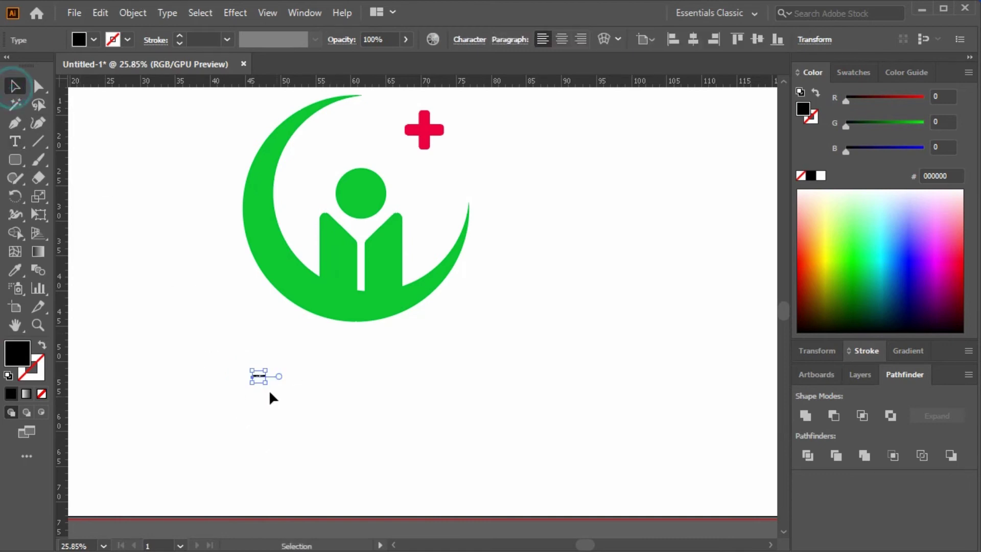
pyautogui.moveTo(264, 381)
pyautogui.mouseDown()
pyautogui.moveTo(345, 397)
pyautogui.moveTo(560, 322)
pyautogui.mouseUp()
pyautogui.moveTo(502, 359); pyautogui.dragTo(477, 359)
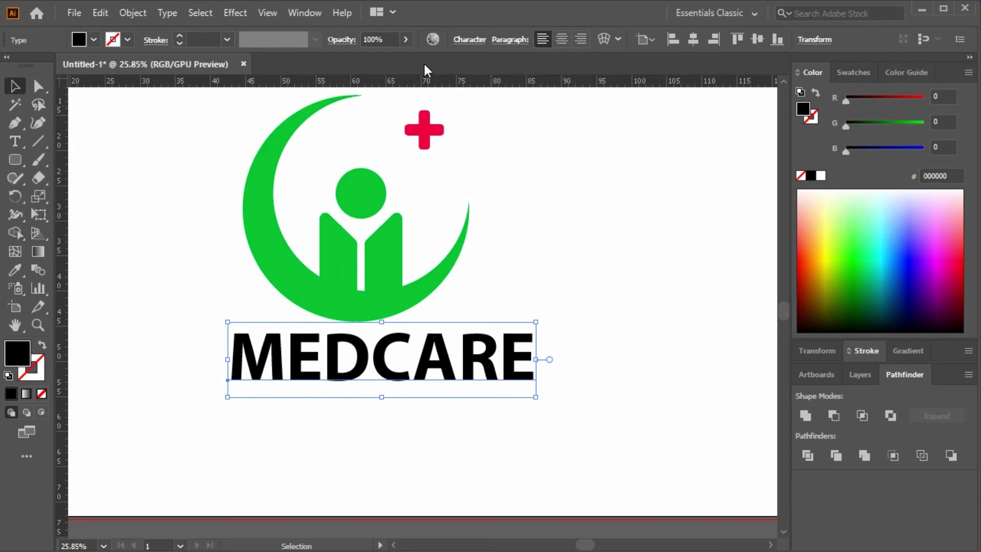
# Set MEDCARE in Montserrat with the Black weight, found by searching 'MON'.
pyautogui.click(469, 40)
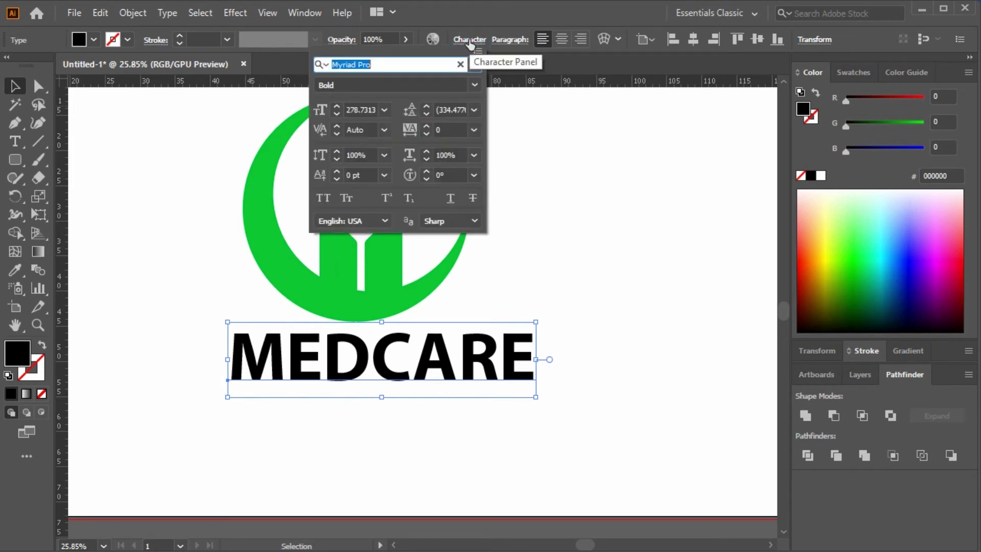
pyautogui.doubleClick(428, 65)
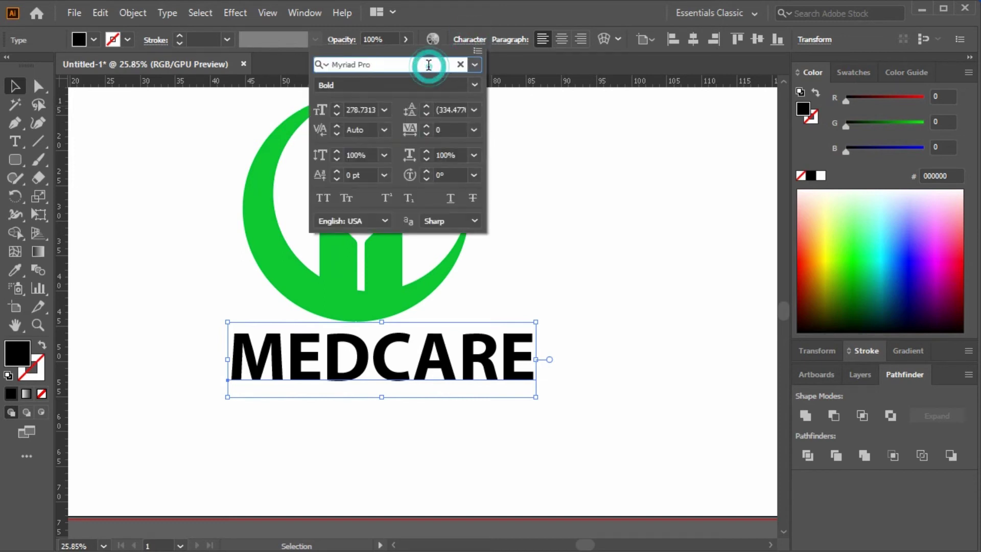
pyautogui.click(428, 65)
pyautogui.write('MON')
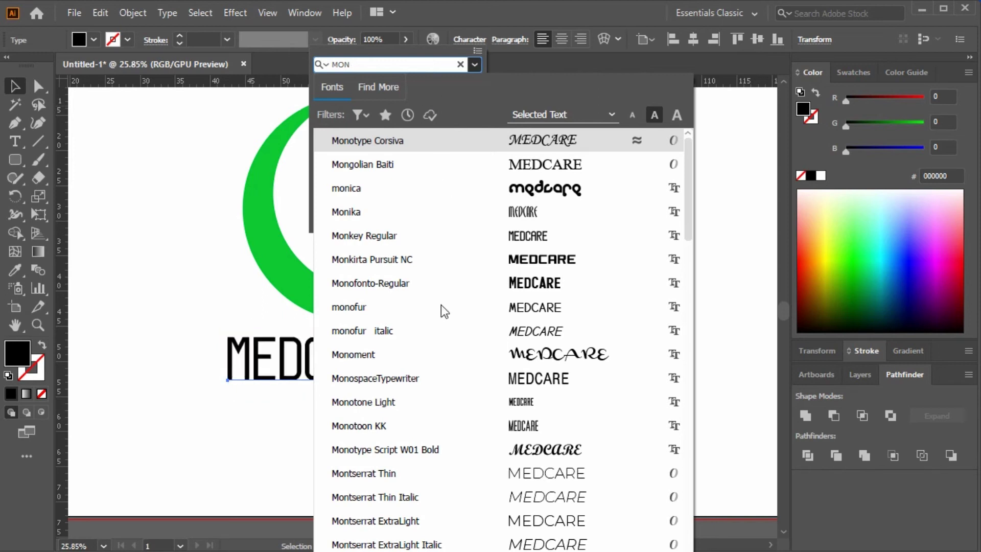
pyautogui.click(382, 473)
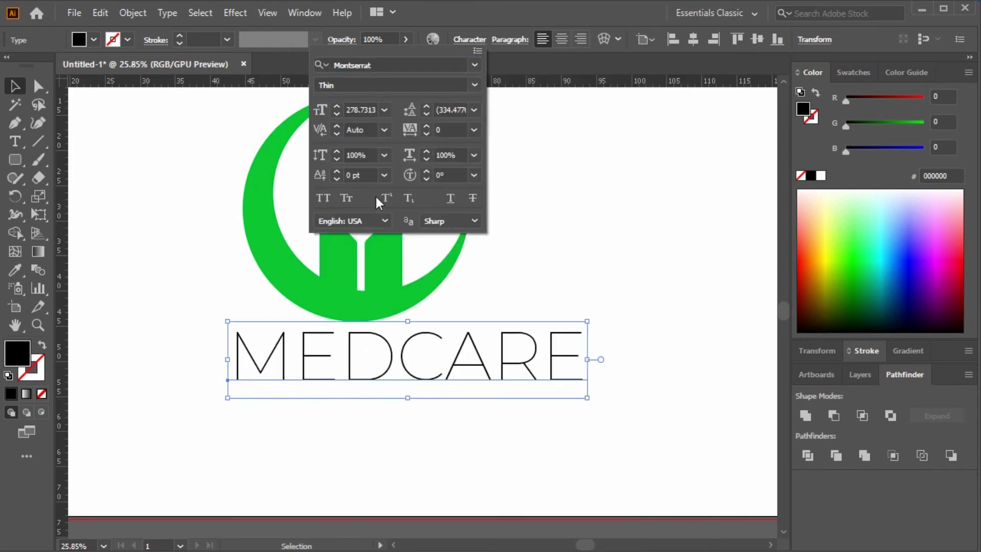
pyautogui.click(474, 85)
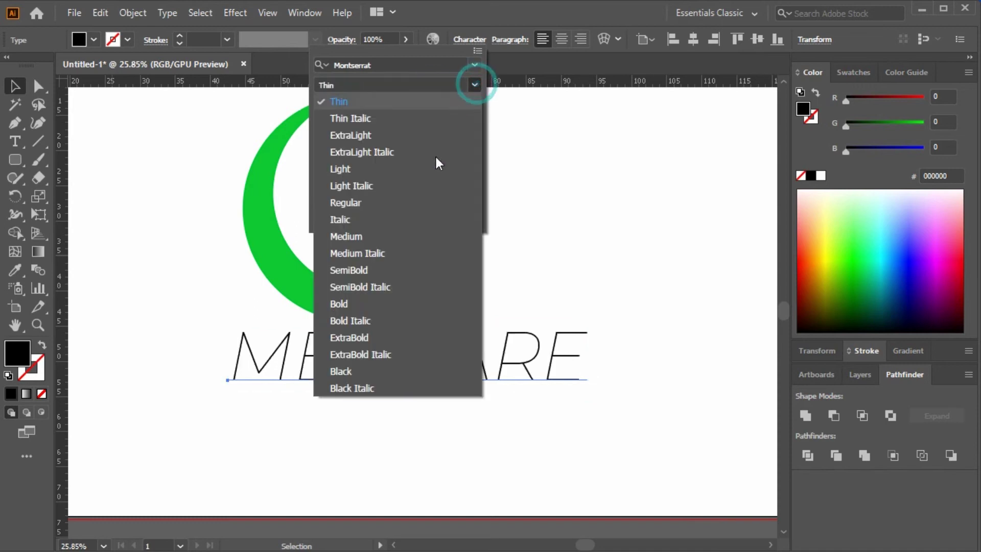
pyautogui.click(379, 369)
# Nudge MEDCARE slightly left and down beneath the logo.
pyautogui.click(556, 262)
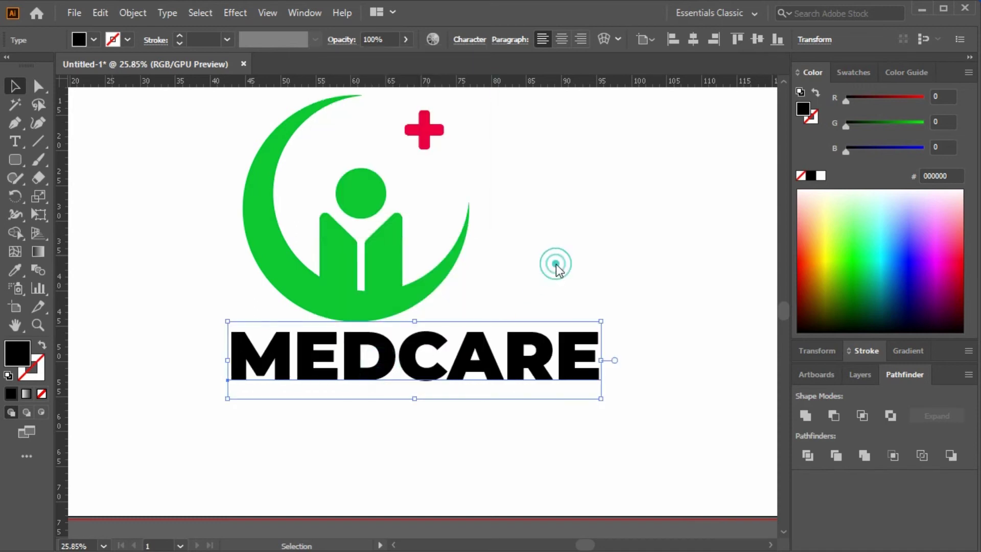
pyautogui.moveTo(559, 373); pyautogui.dragTo(531, 384)
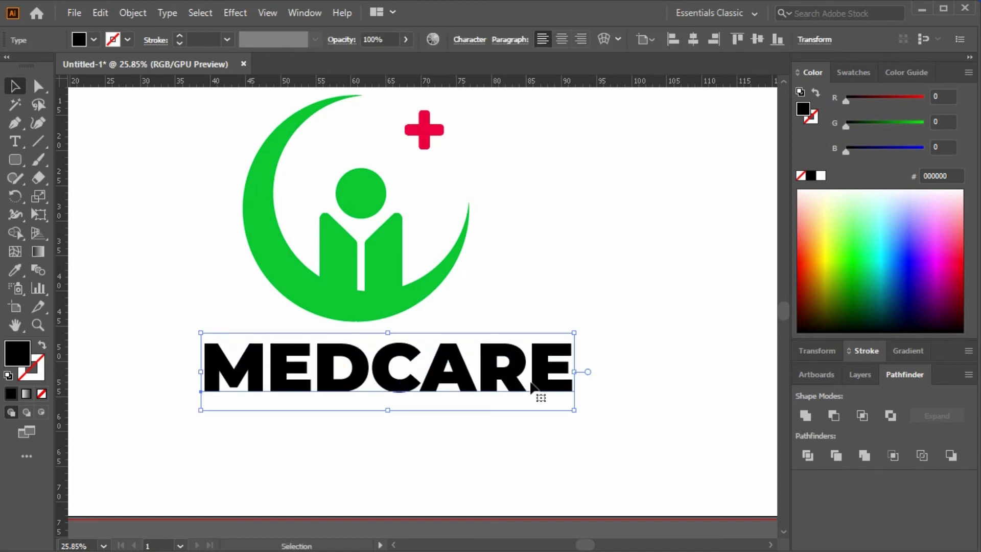
pyautogui.click(625, 375)
pyautogui.click(554, 381)
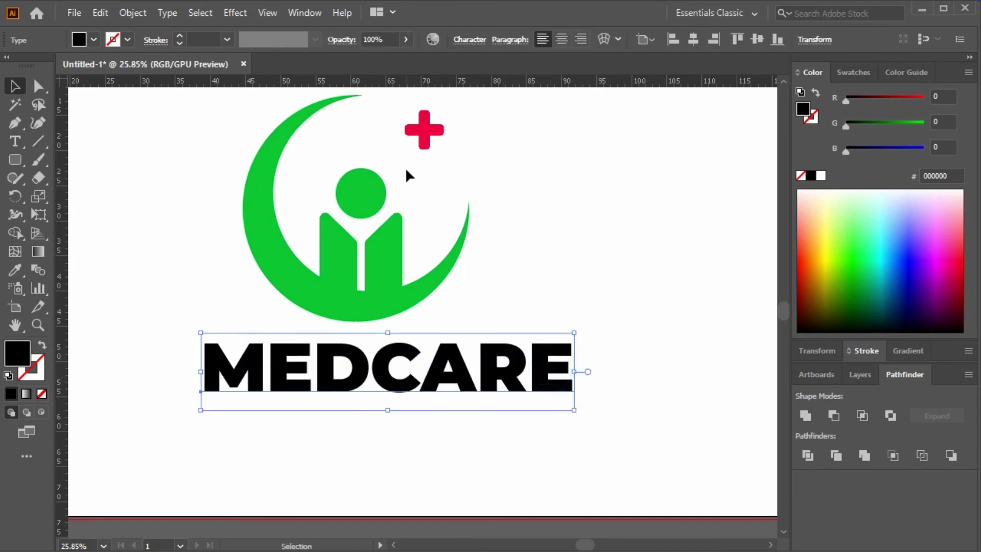
# Sample the red cross colour onto the MEDCARE text.
pyautogui.press('i')
pyautogui.click(428, 139)
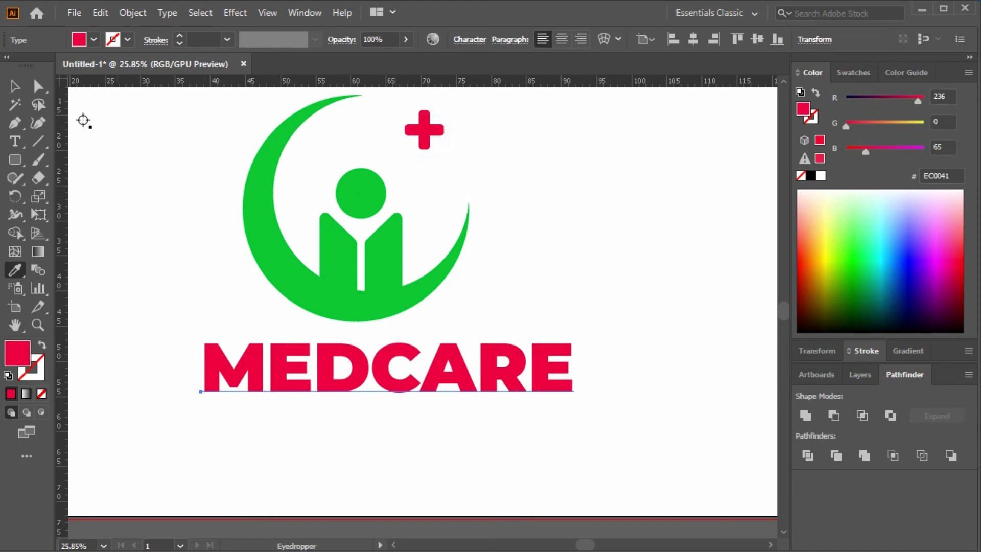
pyautogui.press('v')
pyautogui.click(598, 278)
# Centre the logo group horizontally over MEDCARE.
pyautogui.press('z')
pyautogui.keyDown('alt'); pyautogui.click(558, 313); pyautogui.keyUp('alt')
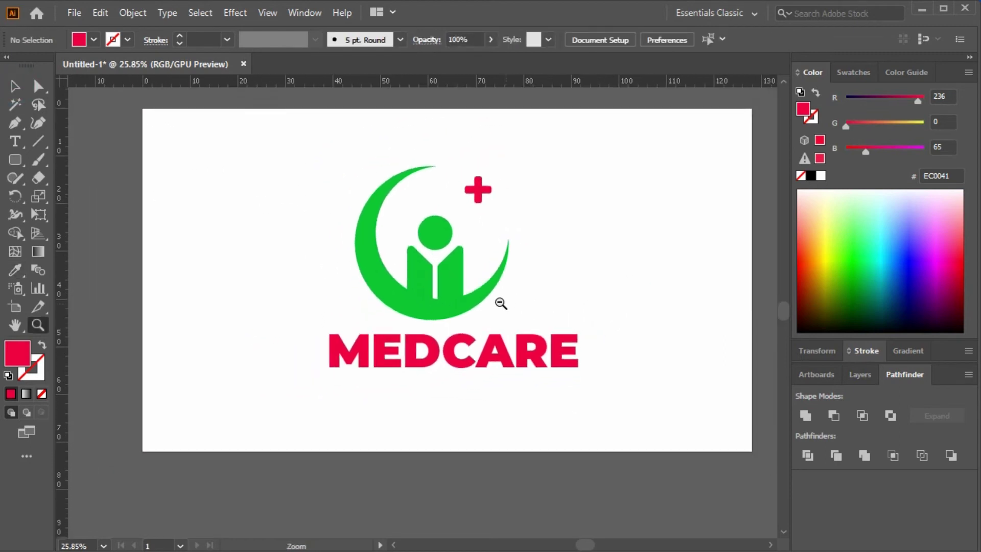
pyautogui.hotkey('ctrl', '0')
pyautogui.click(9, 92)
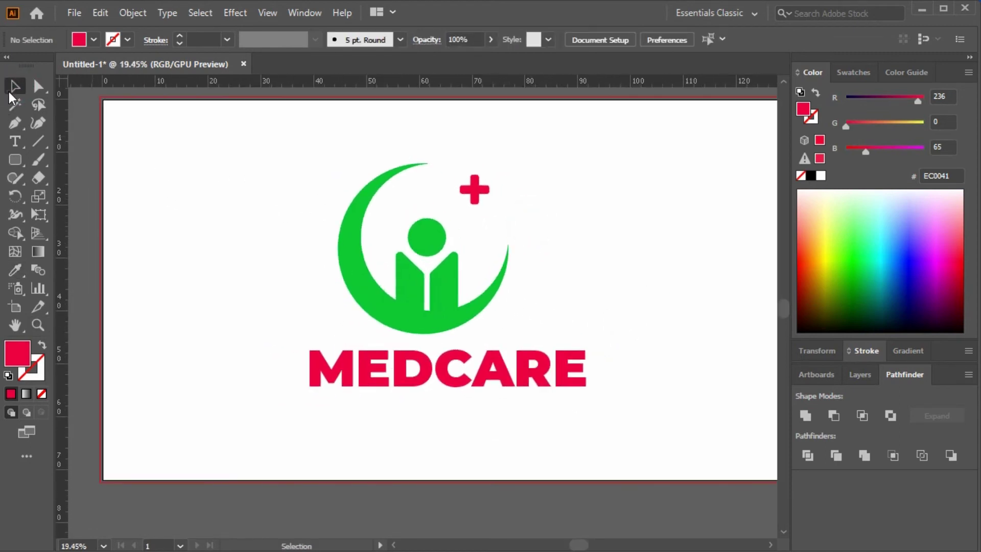
pyautogui.moveTo(383, 194); pyautogui.dragTo(510, 312)
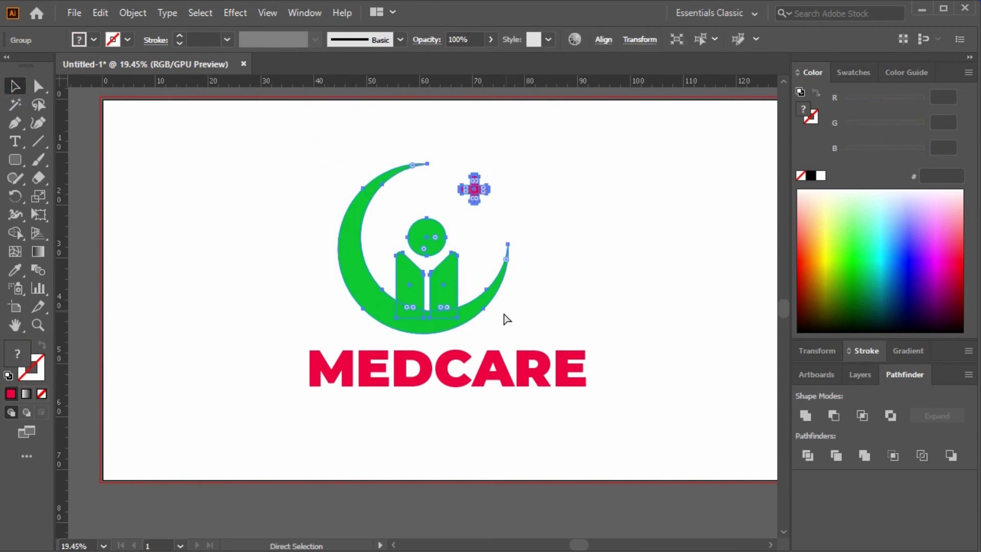
pyautogui.keyDown('shift'); pyautogui.click(498, 361); pyautogui.keyUp('shift')
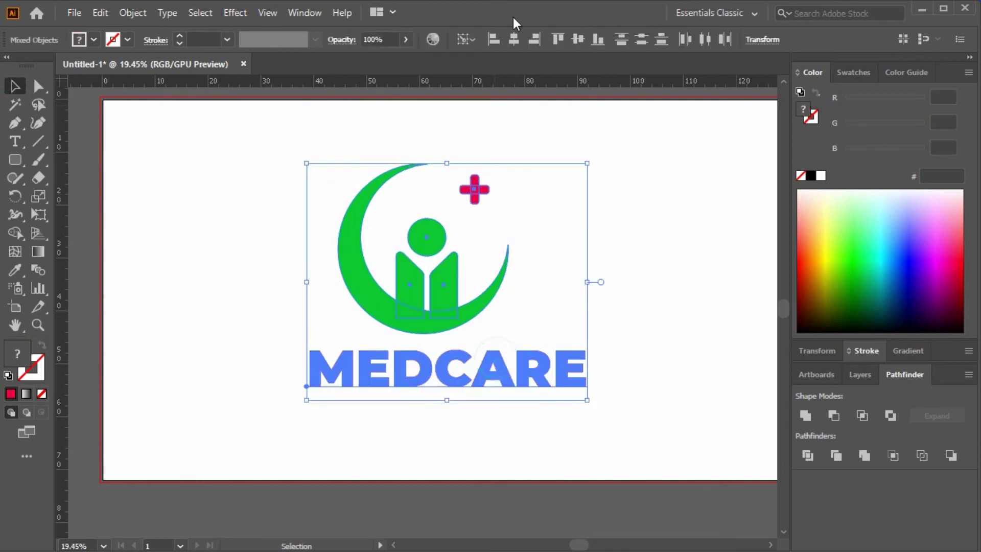
pyautogui.click(513, 40)
pyautogui.click(702, 219)
# Duplicate MEDCARE directly below itself.
pyautogui.click(544, 378)
pyautogui.click(665, 273)
pyautogui.click(562, 370)
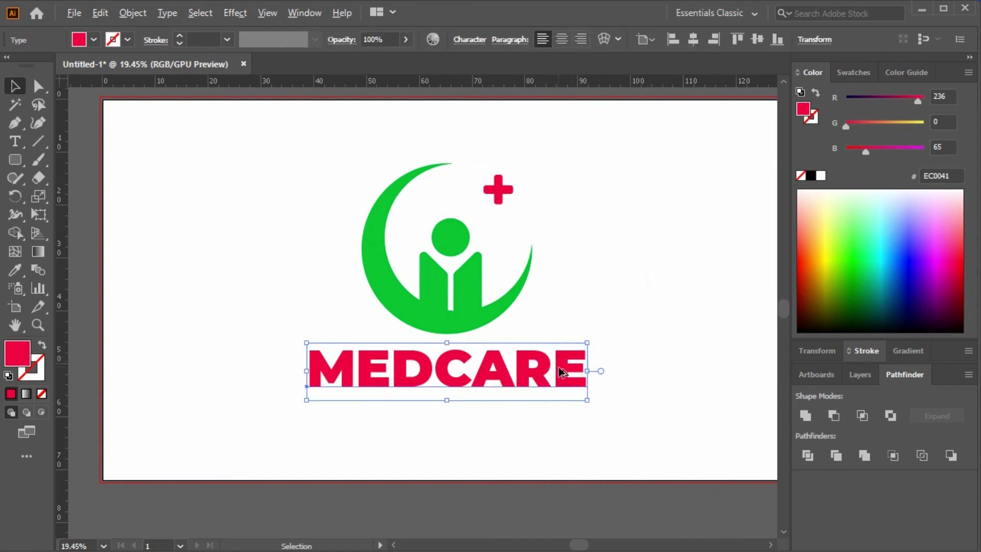
pyautogui.moveTo(562, 370); pyautogui.dragTo(561, 414)
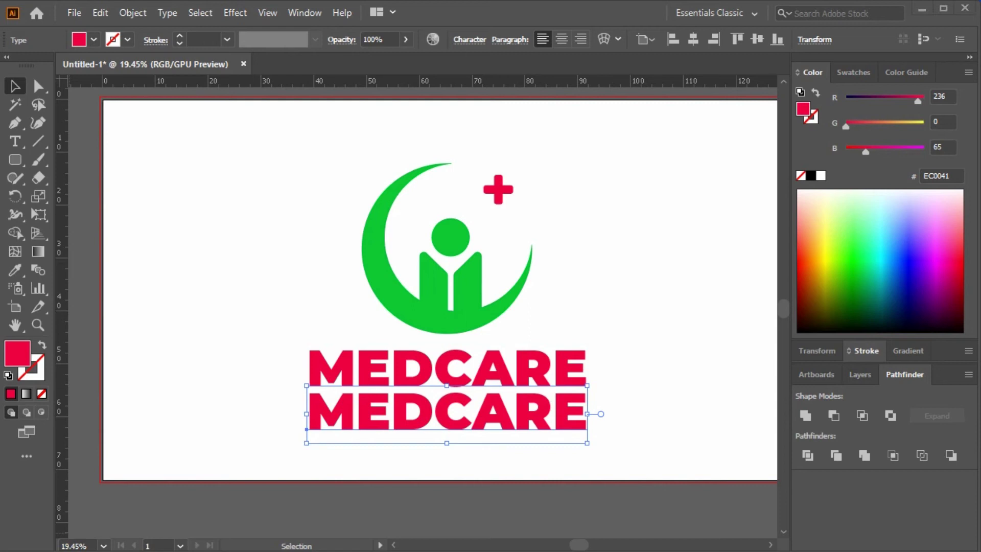
# Retype the copy as 'MEDICALE CENTER' and shrink it.
pyautogui.doubleClick(427, 416)
pyautogui.hotkey('ctrl', 'a')
pyautogui.write('MEDICALE CENTER')
pyautogui.hotkey('ctrl', 'shift', 'a')
pyautogui.click(15, 86)
pyautogui.click(324, 388)
pyautogui.moveTo(309, 447); pyautogui.dragTo(433, 450)
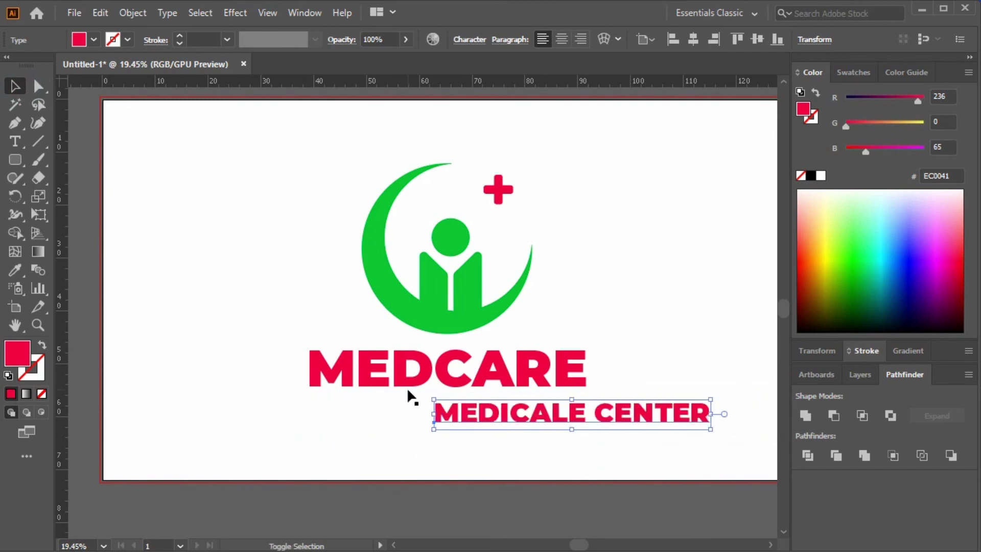
# Centre the tagline under MEDCARE, shrink it further, and move it up closer.
pyautogui.keyDown('shift'); pyautogui.click(406, 387); pyautogui.keyUp('shift')
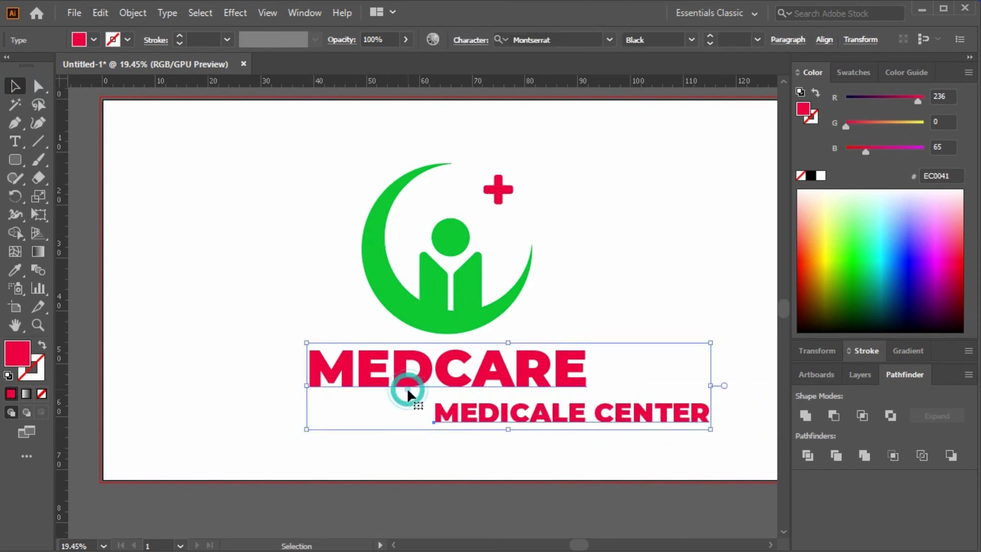
pyautogui.click(823, 39)
pyautogui.click(697, 81)
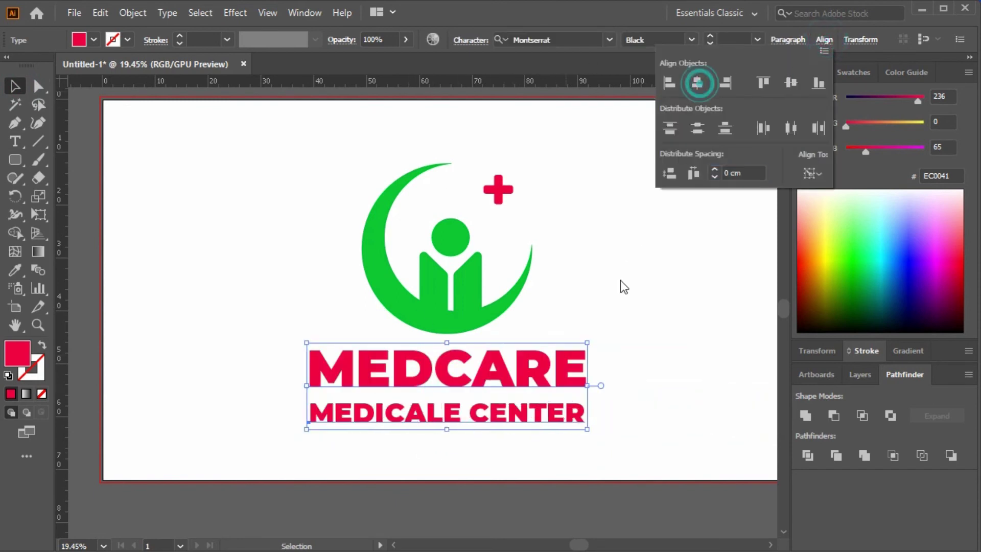
pyautogui.click(616, 289)
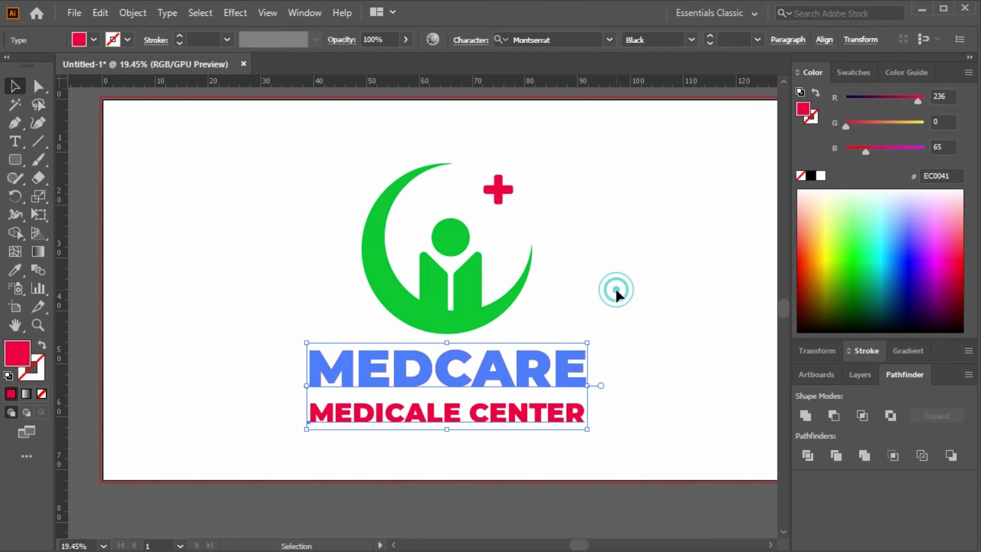
pyautogui.click(534, 417)
pyautogui.moveTo(584, 428); pyautogui.dragTo(543, 446)
pyautogui.click(544, 446)
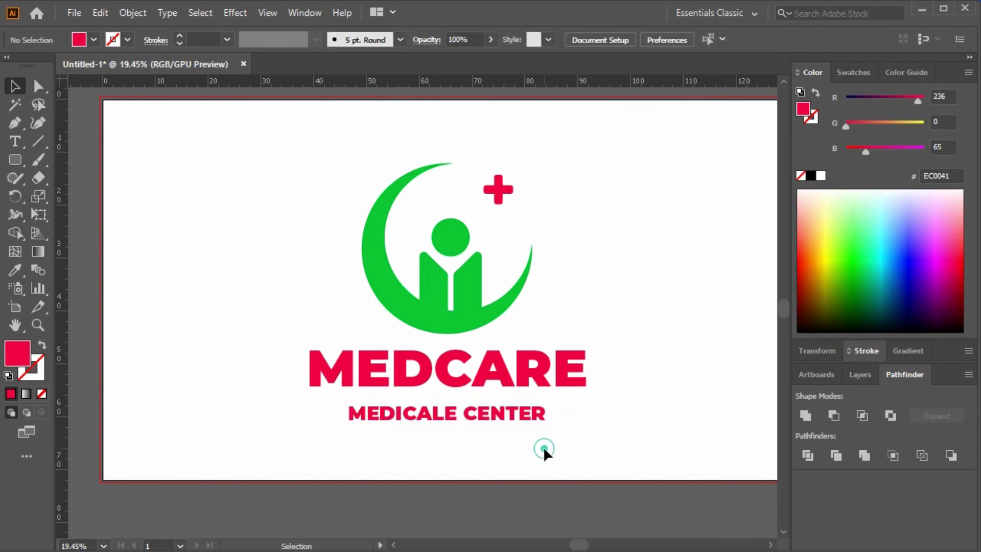
pyautogui.moveTo(520, 412); pyautogui.dragTo(516, 401)
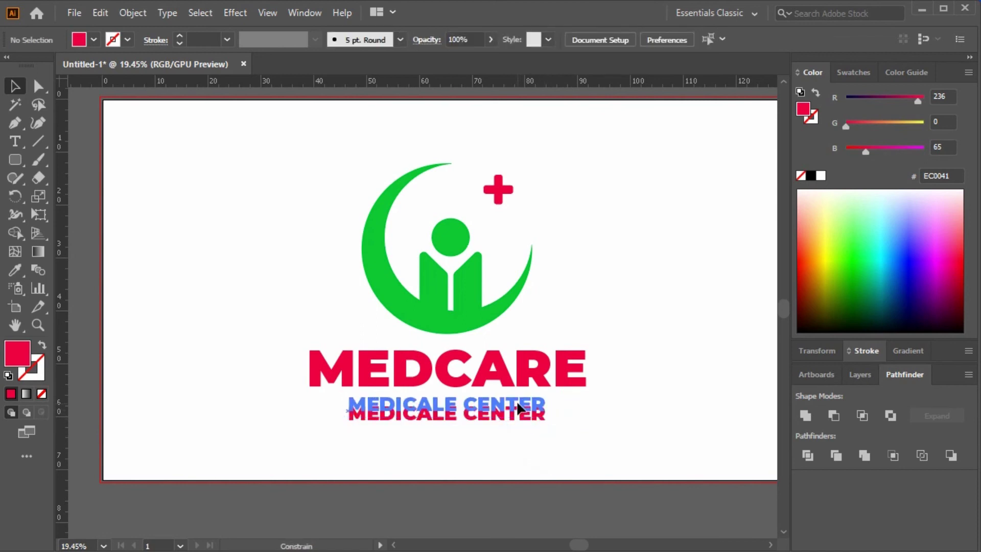
# Change the tagline's font style to SemiBold, then select the whole lockup.
pyautogui.click(604, 282)
pyautogui.click(474, 323)
pyautogui.click(599, 294)
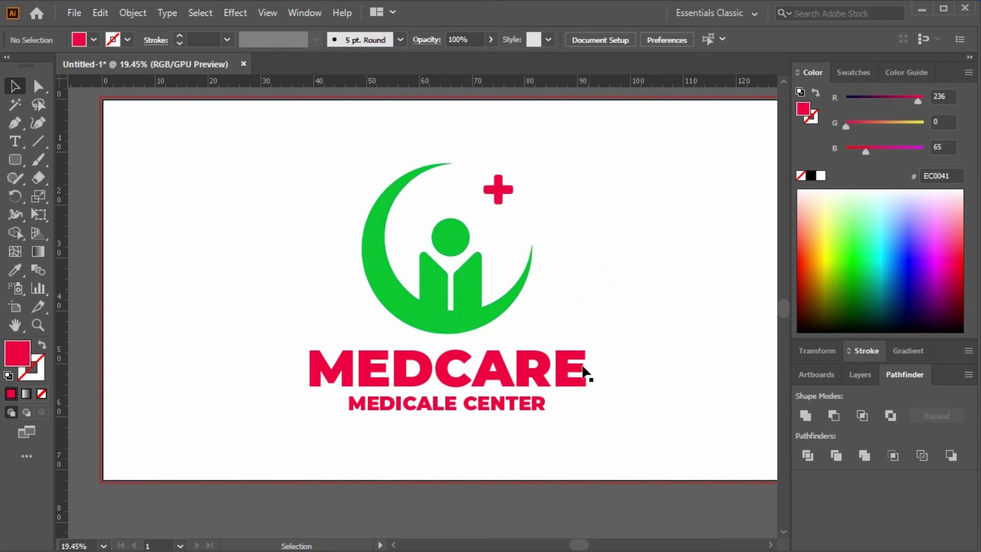
pyautogui.click(485, 404)
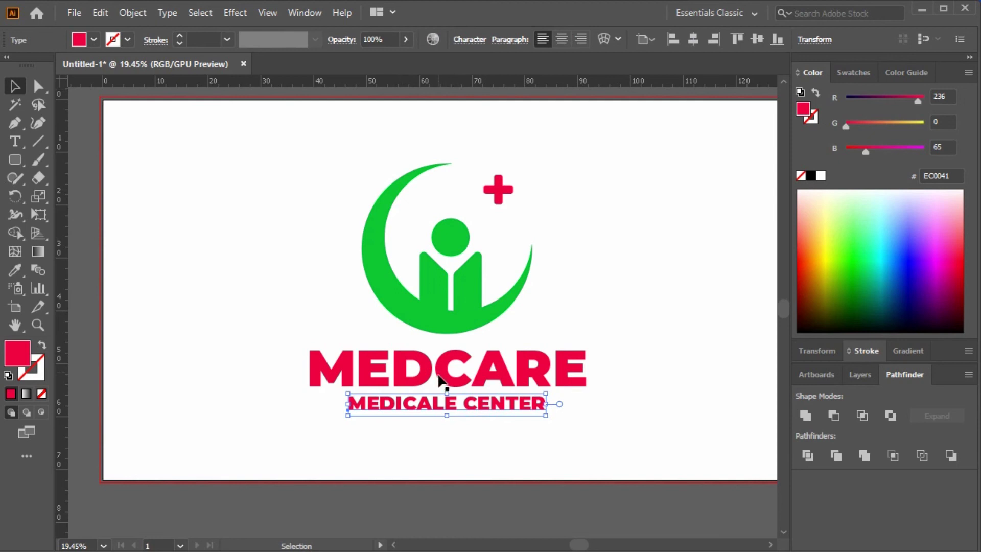
pyautogui.doubleClick(416, 400)
pyautogui.hotkey('ctrl', 'a')
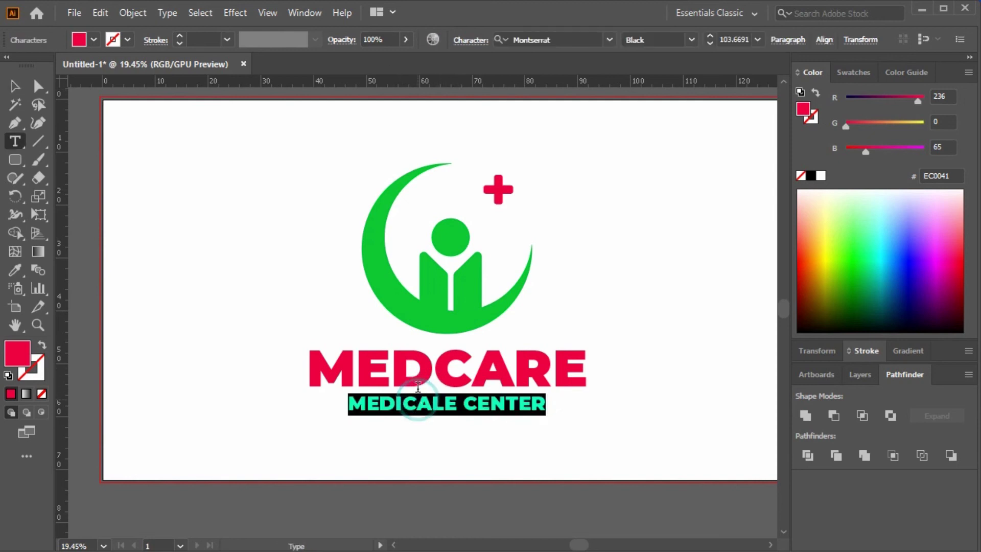
pyautogui.click(645, 40)
pyautogui.write('SemiBold')
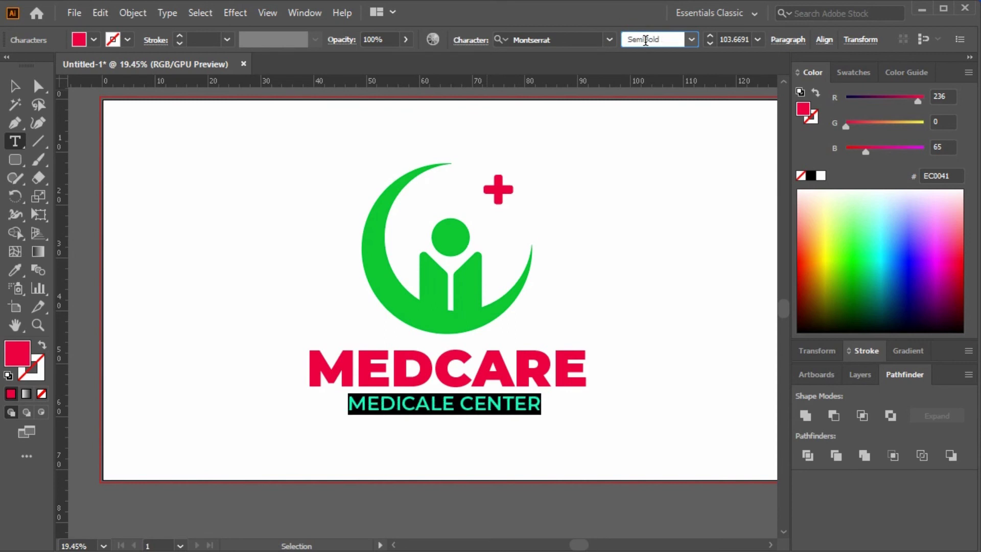
pyautogui.press('Escape')
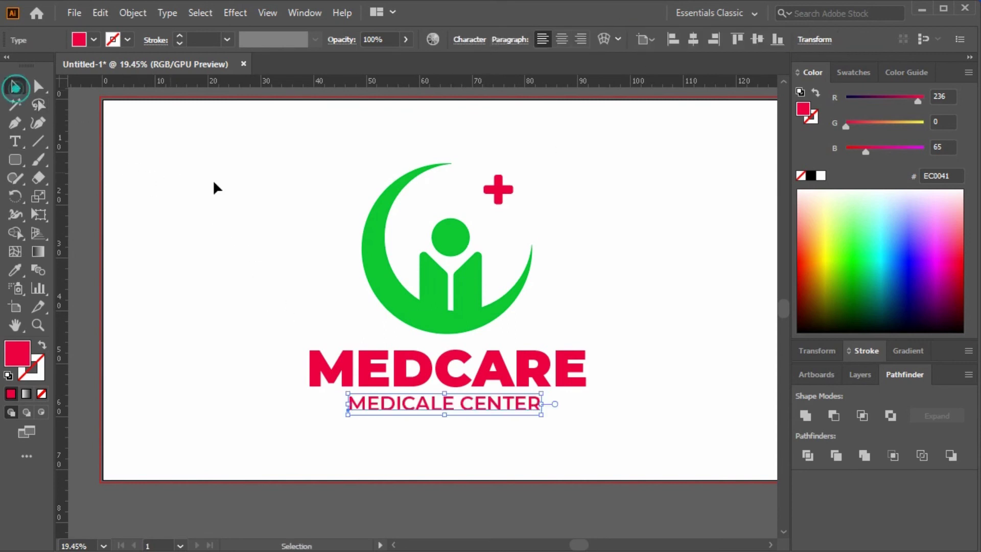
pyautogui.click(212, 179)
pyautogui.moveTo(230, 126); pyautogui.dragTo(543, 405)
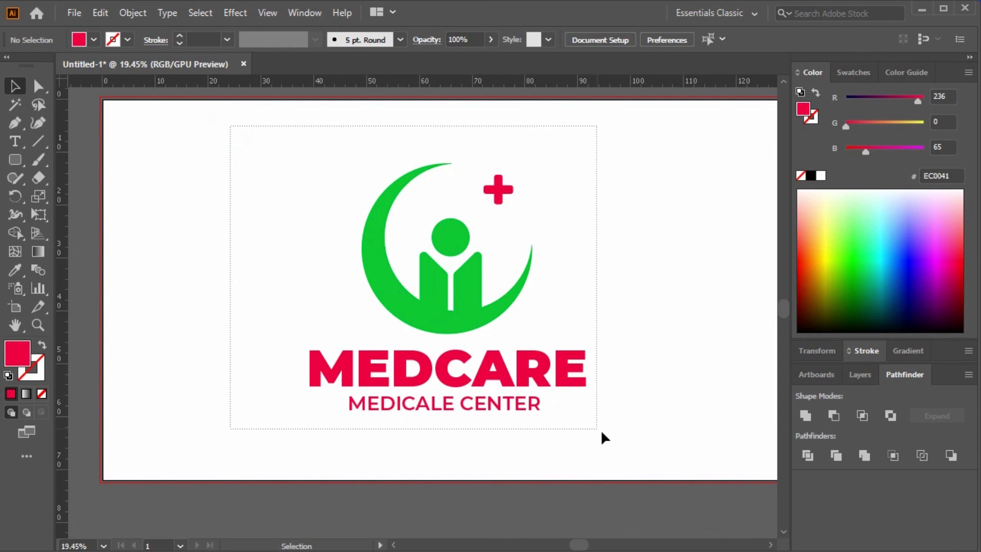
# Create a 128 × 72 cm rectangle.
pyautogui.moveTo(601, 430); pyautogui.dragTo(603, 428)
pyautogui.click(643, 391)
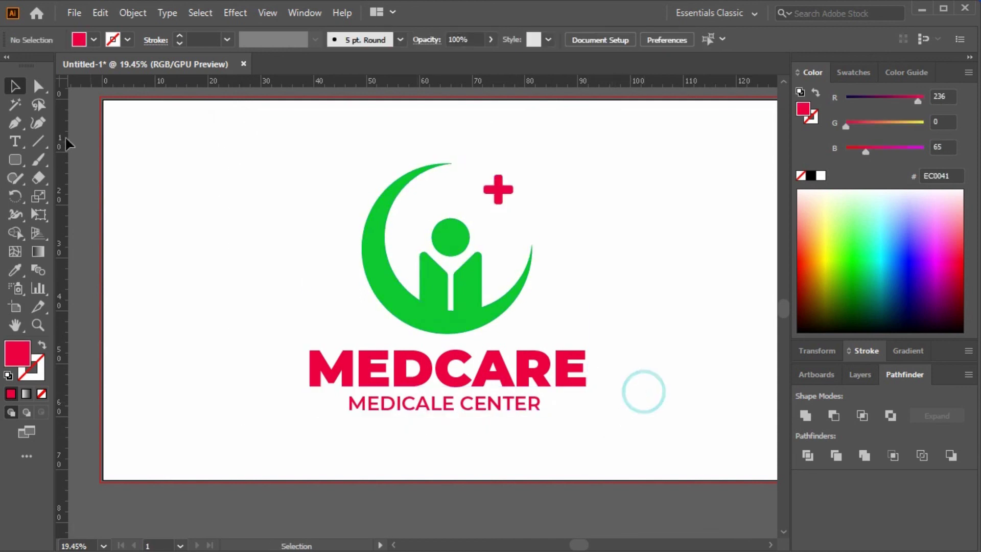
pyautogui.click(15, 160)
pyautogui.click(102, 163)
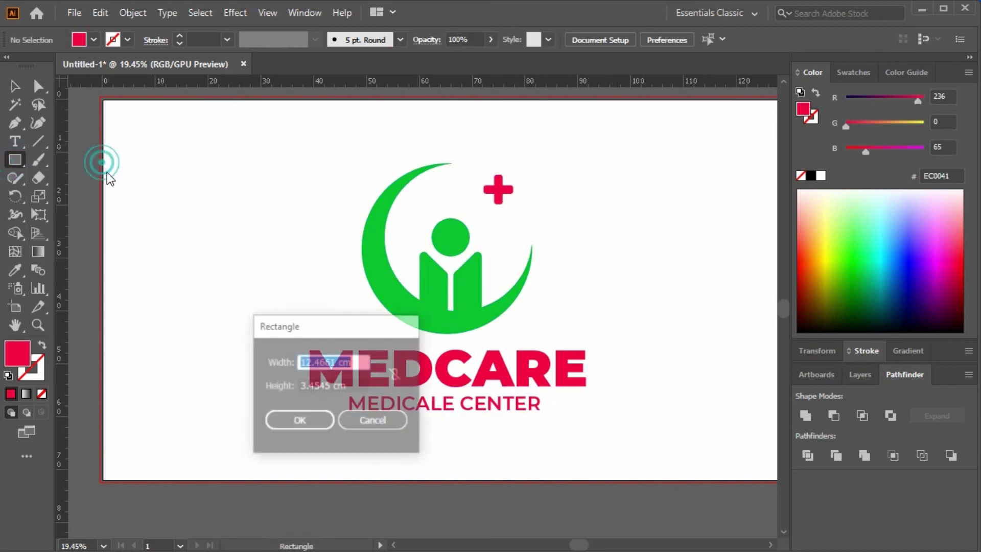
pyautogui.write('1')
pyautogui.press('Tab')
pyautogui.write('72')
pyautogui.press('Return')
# Centre the rectangle horizontally and vertically on the artboard.
pyautogui.click(14, 86)
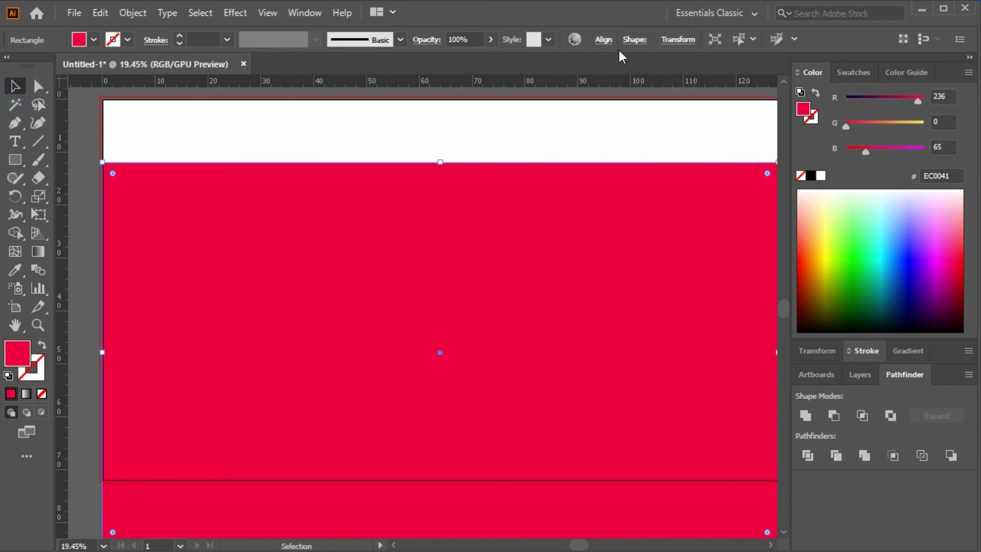
pyautogui.click(603, 39)
pyautogui.click(570, 83)
pyautogui.click(476, 83)
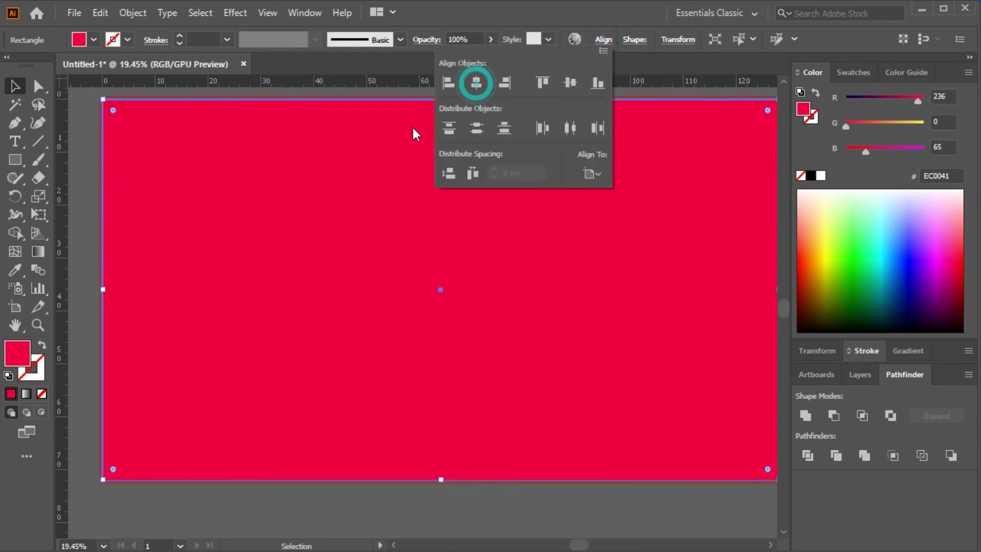
pyautogui.click(72, 124)
# Darken the rectangle fill to purple 4A0041 and send it behind the logo.
pyautogui.click(145, 141)
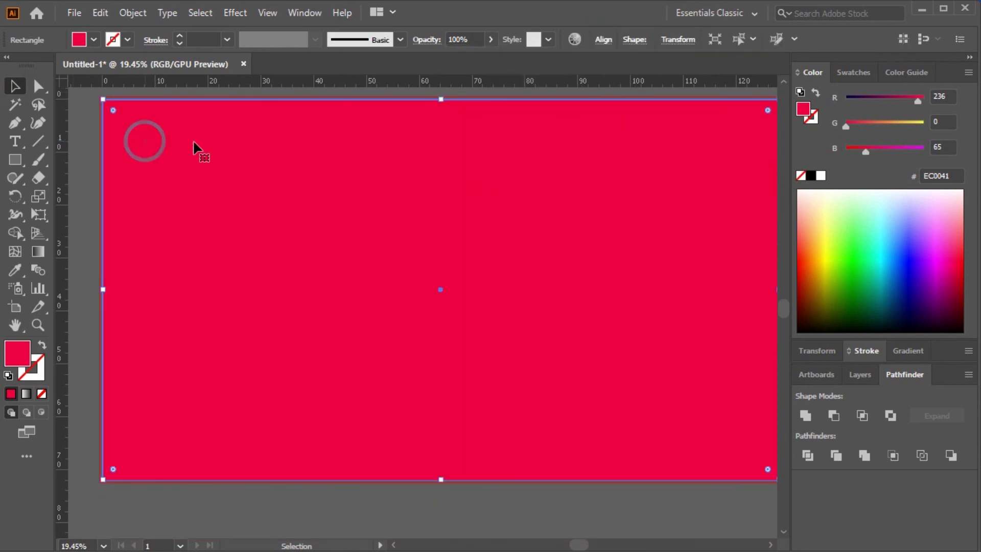
pyautogui.click(889, 100)
pyautogui.moveTo(890, 100); pyautogui.dragTo(868, 100)
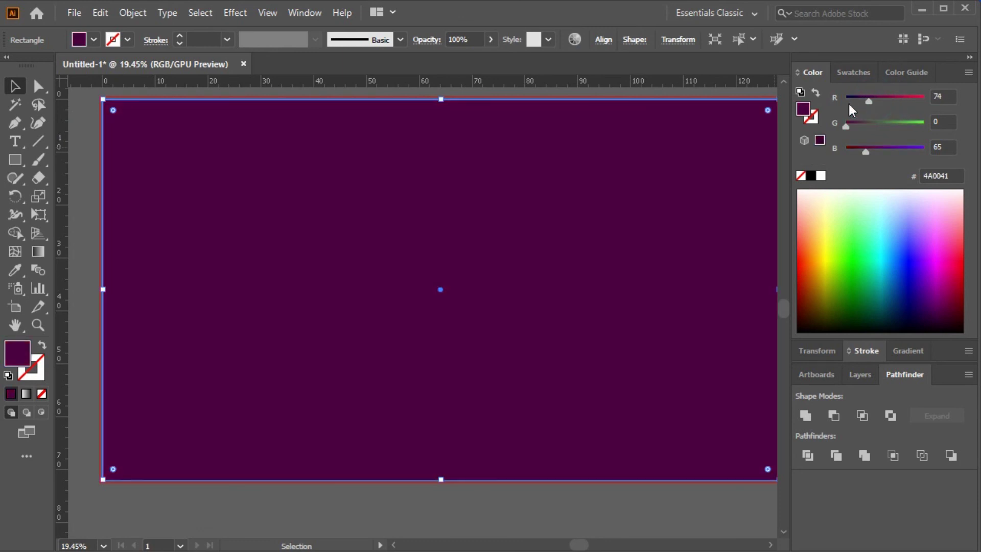
pyautogui.hotkey('ctrl', 'shift', '[')
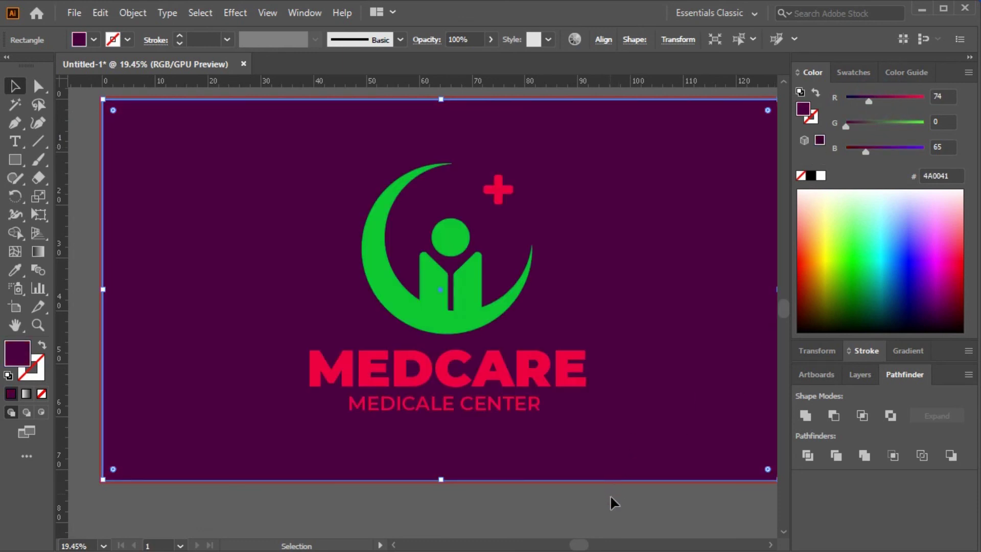
pyautogui.click(616, 506)
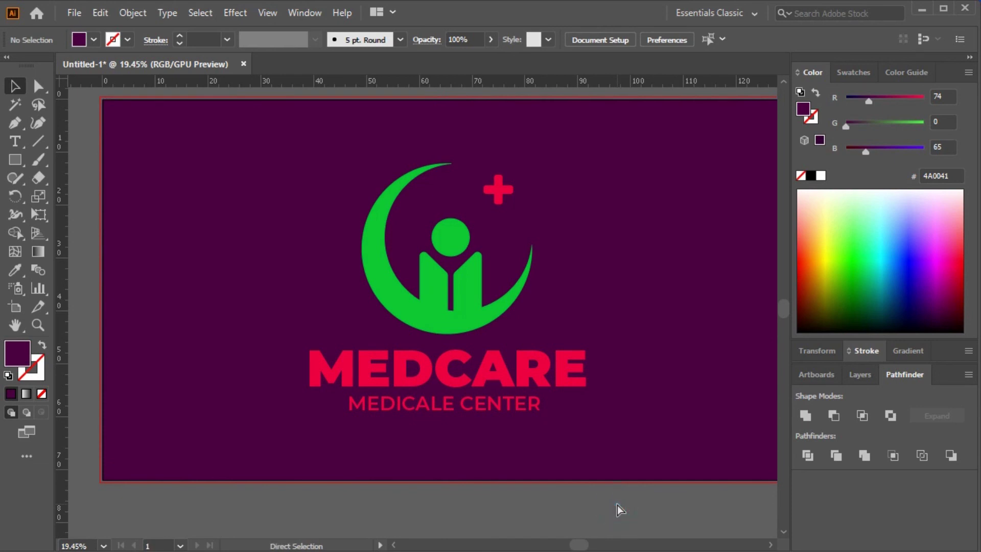
pyautogui.hotkey('ctrl', '0')
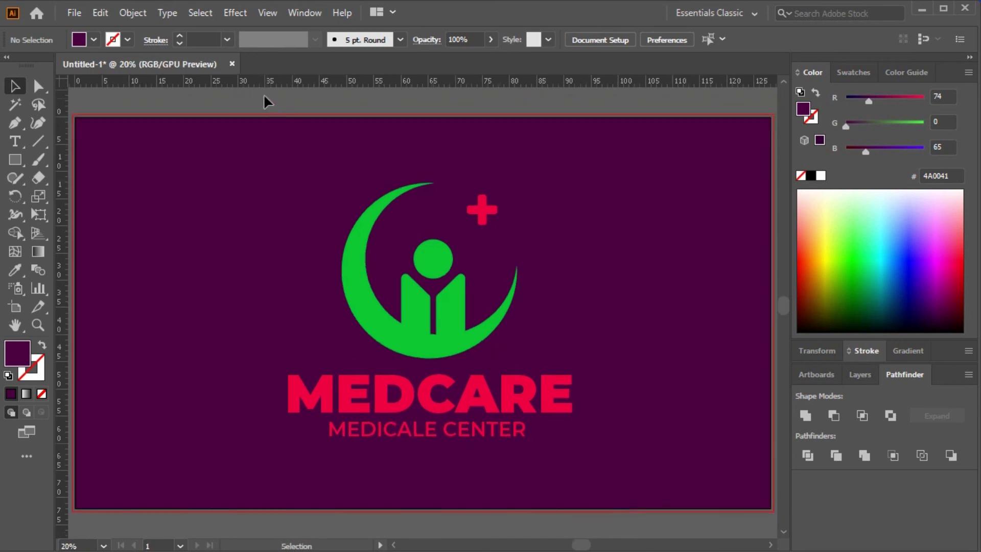
# Select everything except the background and enlarge the logo around its centre.
pyautogui.hotkey('ctrl', 'a')
pyautogui.keyDown('shift'); pyautogui.click(611, 276); pyautogui.keyUp('shift')
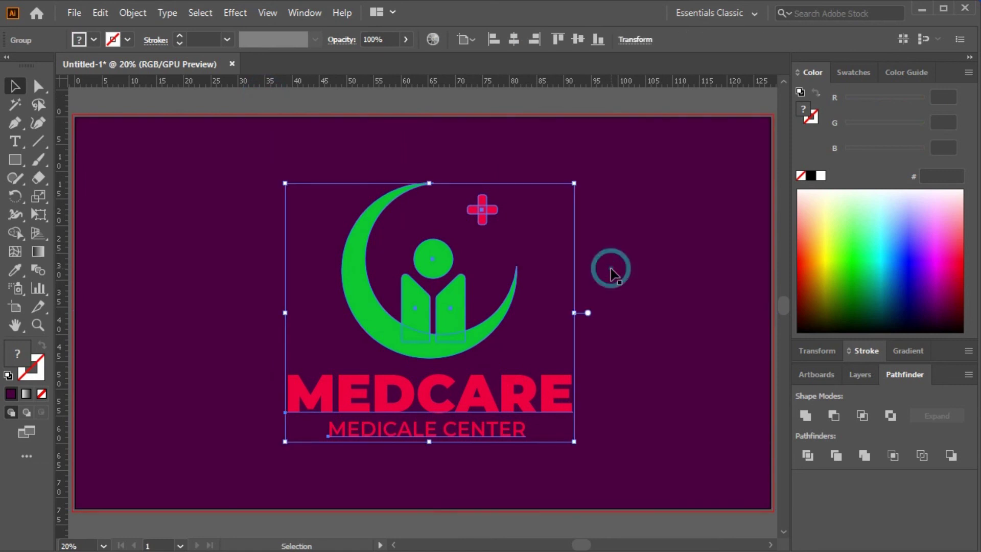
pyautogui.press('v')
pyautogui.moveTo(573, 442); pyautogui.dragTo(601, 447)
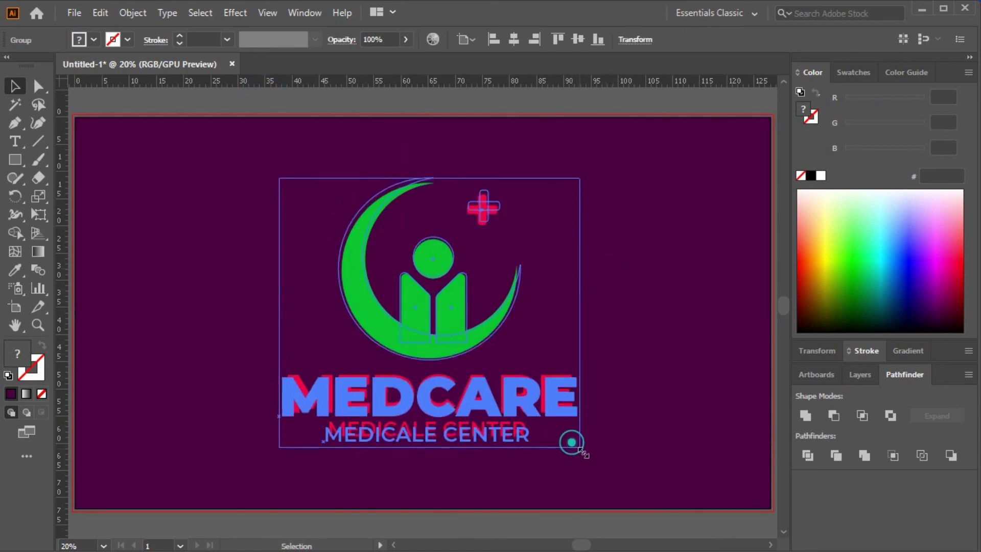
pyautogui.click(577, 111)
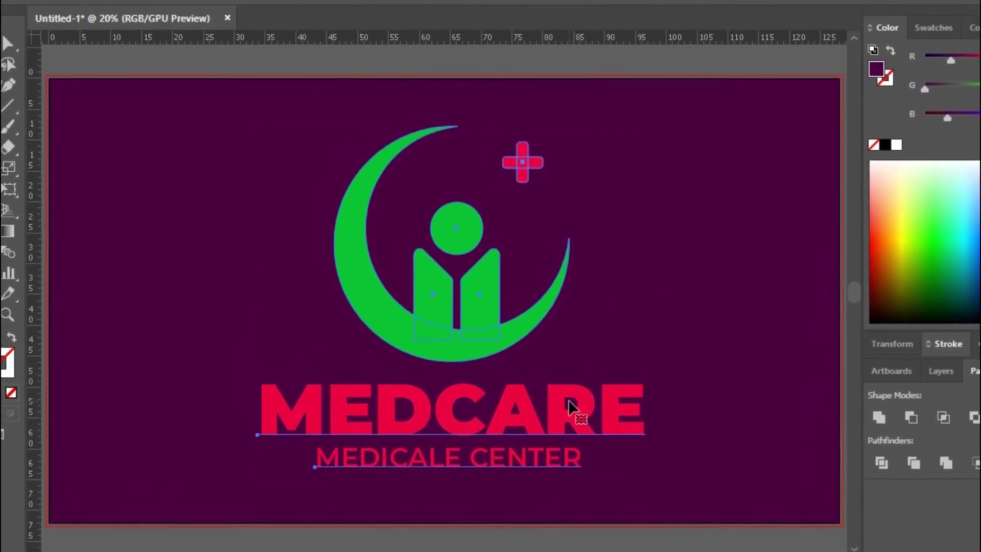
# Enter the logo group and open the MEDCARE text for editing, then exit.
pyautogui.doubleClick(569, 401)
pyautogui.doubleClick(572, 403)
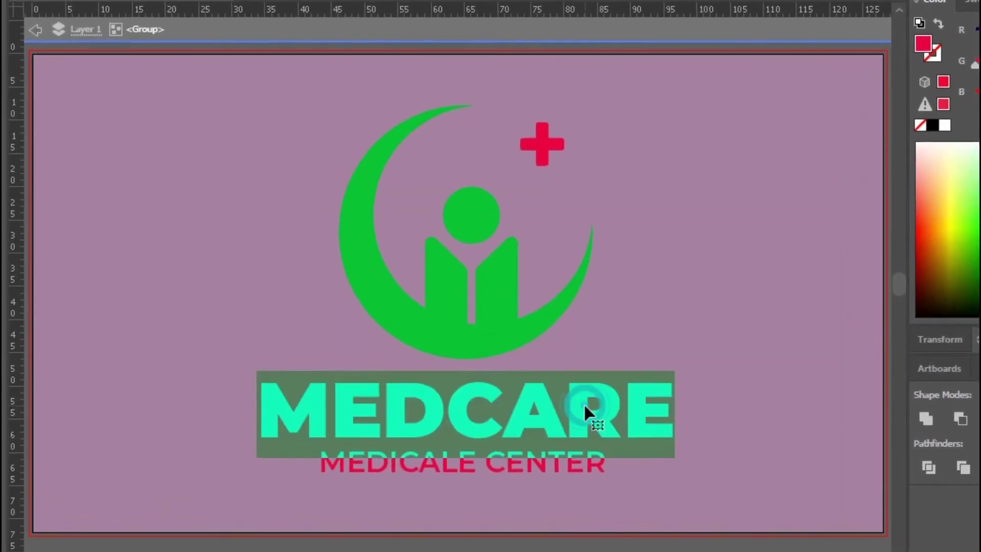
pyautogui.press('Escape')
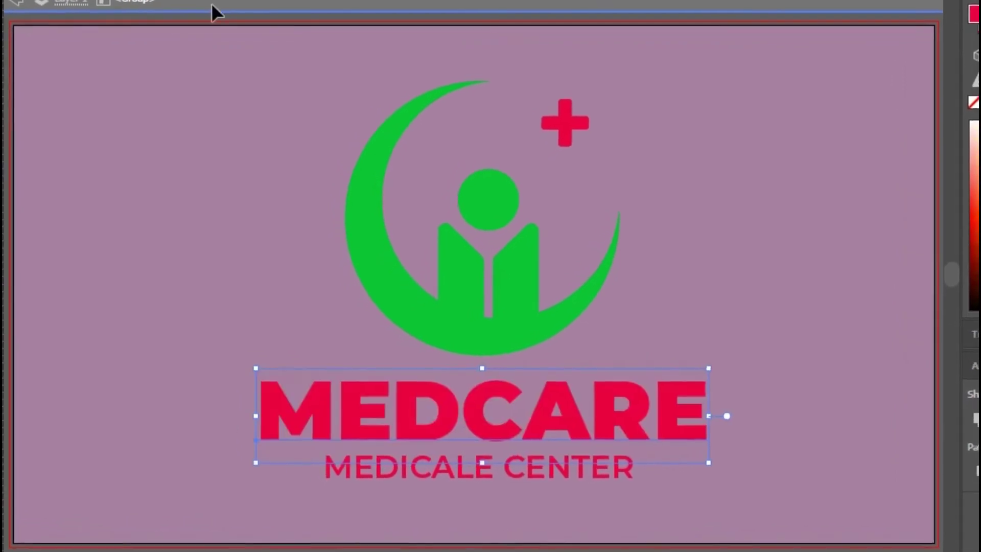